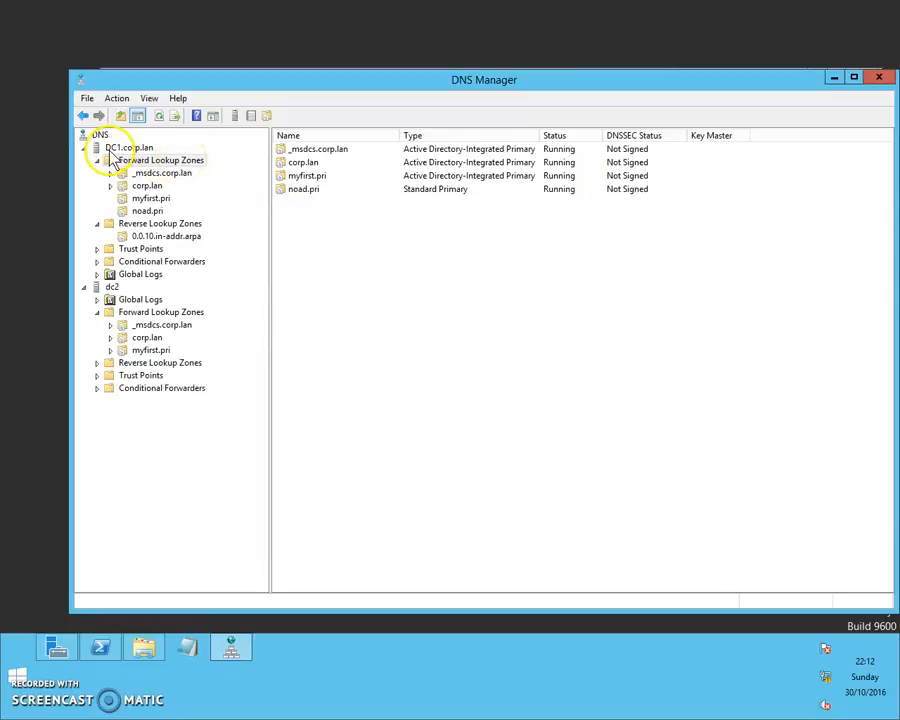
Start a new Active Directory-integrated primary forward lookup zone on DC1, replicated to all DNS servers on domain controllers in the corp.lan domain.
{"action": "right_click", "coordinate": [167, 164]}
{"action": "left_click", "coordinate": [186, 168]}
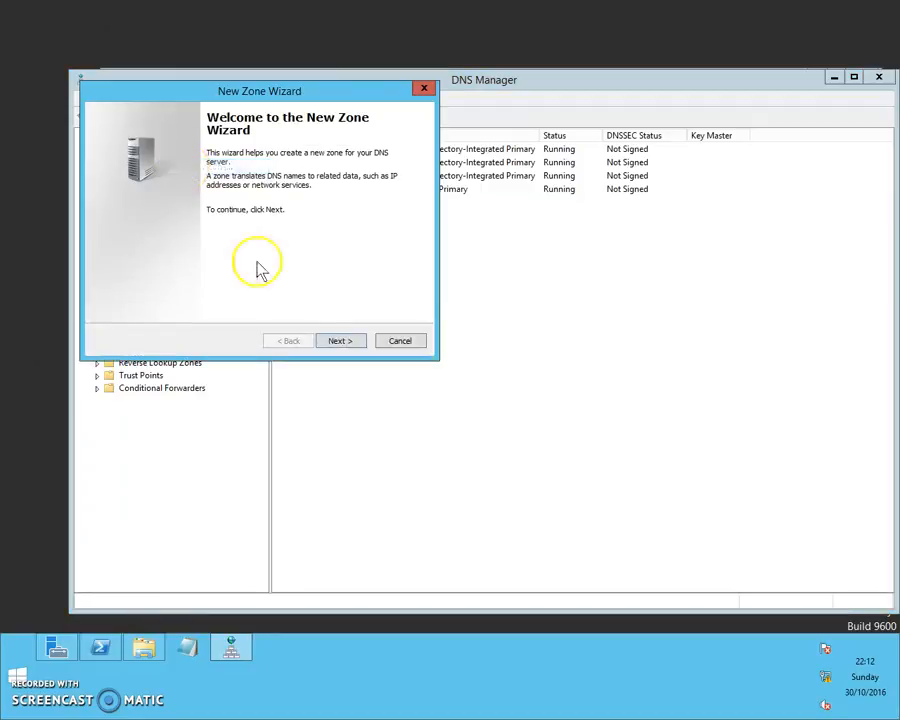
{"action": "left_click", "coordinate": [348, 344]}
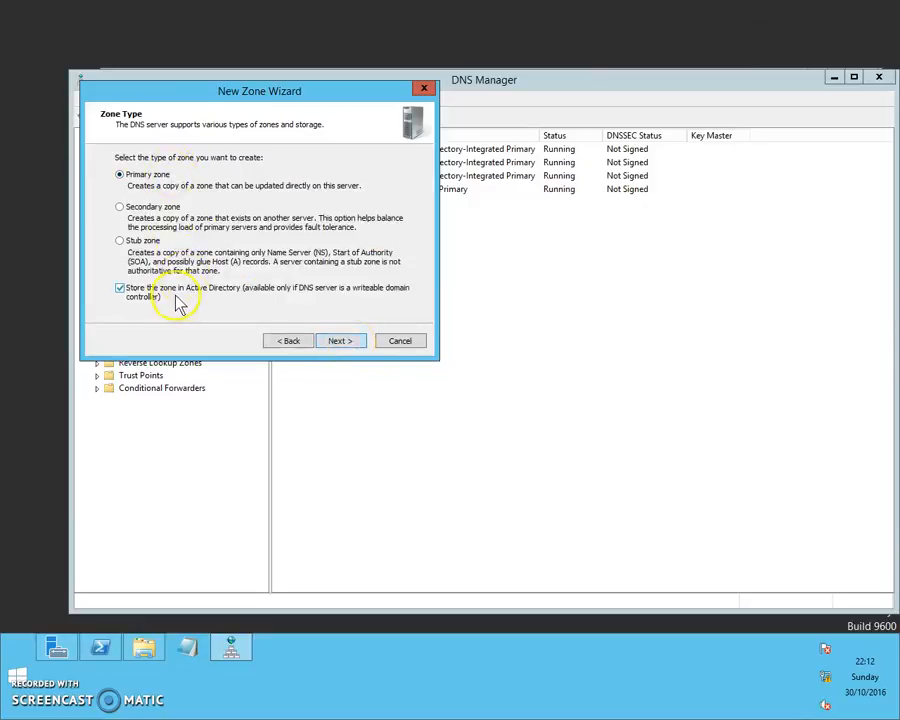
{"action": "left_click", "coordinate": [338, 341]}
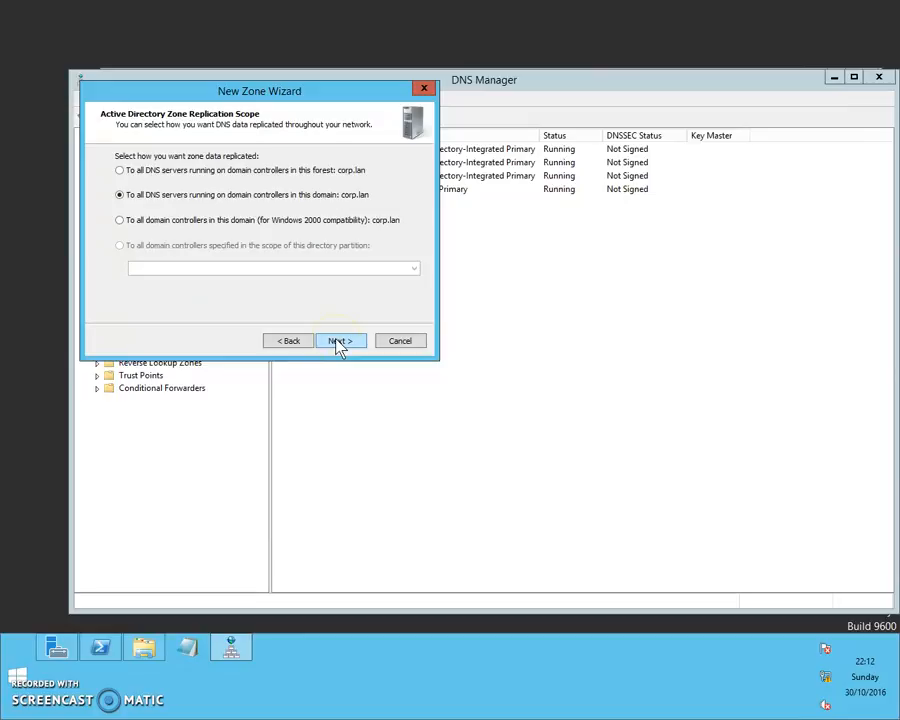
{"action": "left_click", "coordinate": [340, 342]}
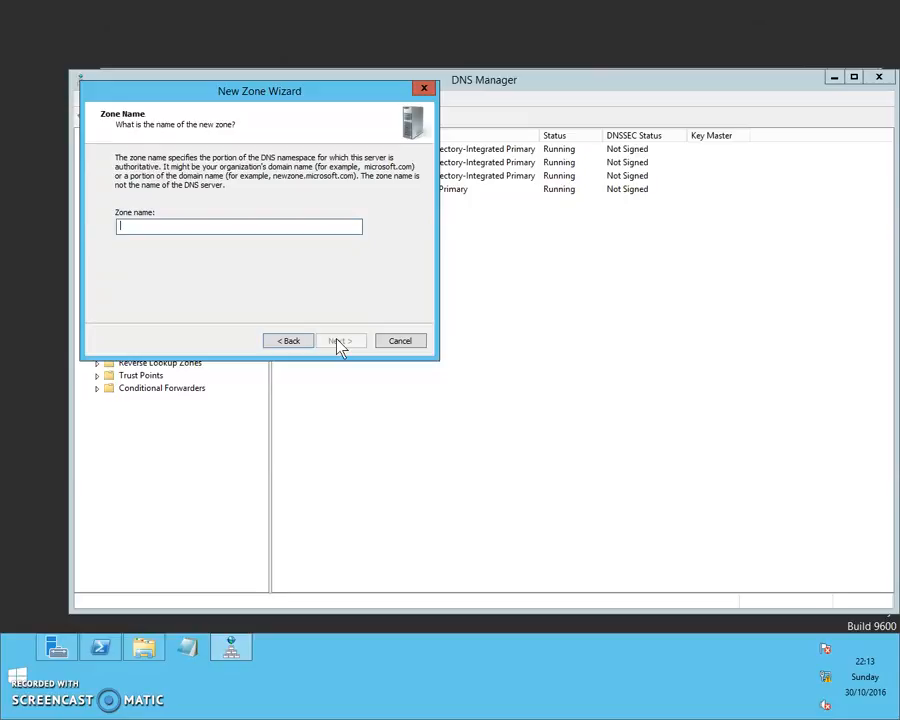
Name the new zone secondtestzone.szz, allow both nonsecure and secure dynamic updates, and finish creating it.
{"action": "type", "text": "secondtestzone.szz"}
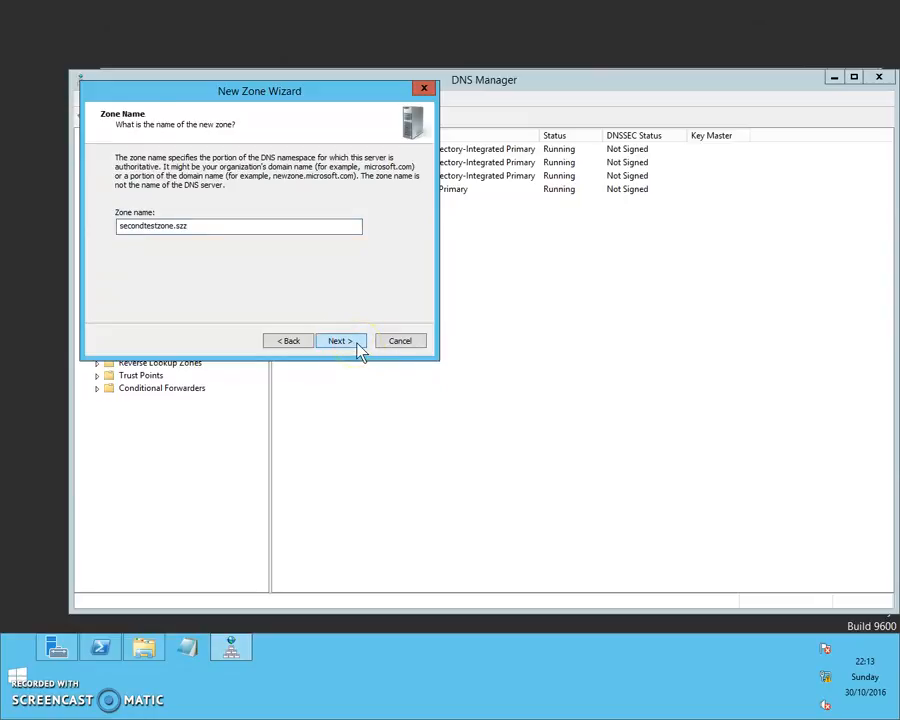
{"action": "left_click", "coordinate": [358, 344]}
{"action": "left_click", "coordinate": [140, 236]}
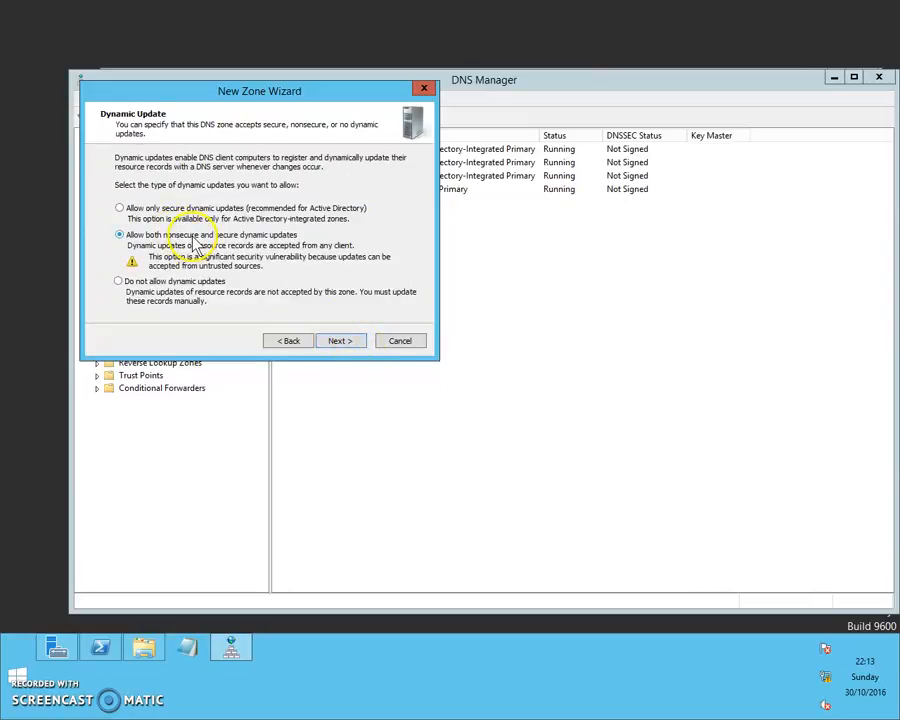
{"action": "left_click", "coordinate": [358, 344]}
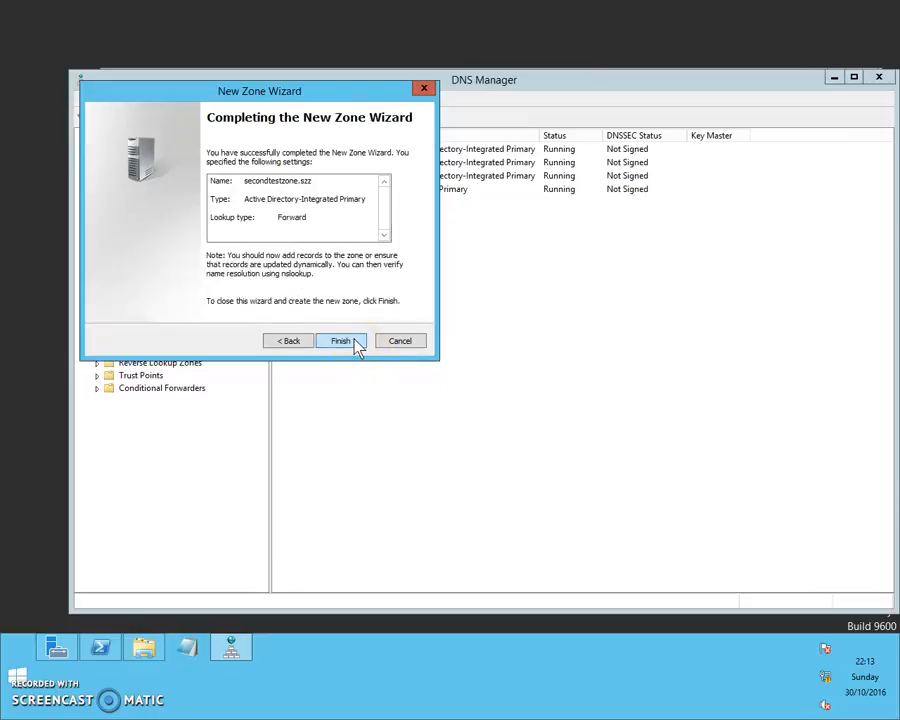
{"action": "left_click", "coordinate": [341, 341]}
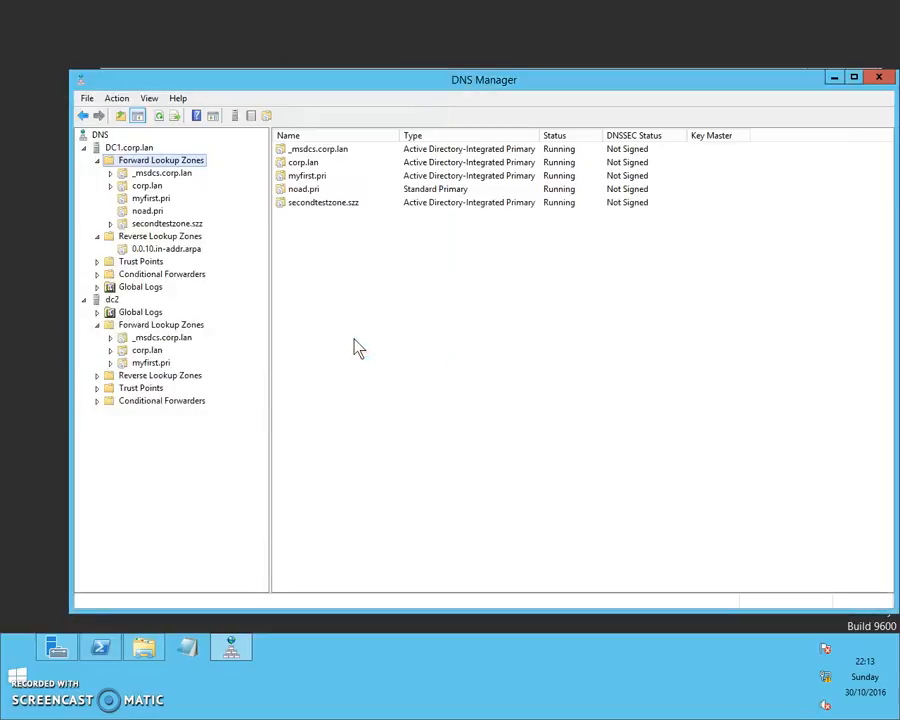
Add a host record testzzz with IP address 10.0.0.188 and an associated pointer record to DC1's secondtestzone.szz zone.
{"action": "left_click", "coordinate": [197, 229]}
{"action": "right_click", "coordinate": [343, 214]}
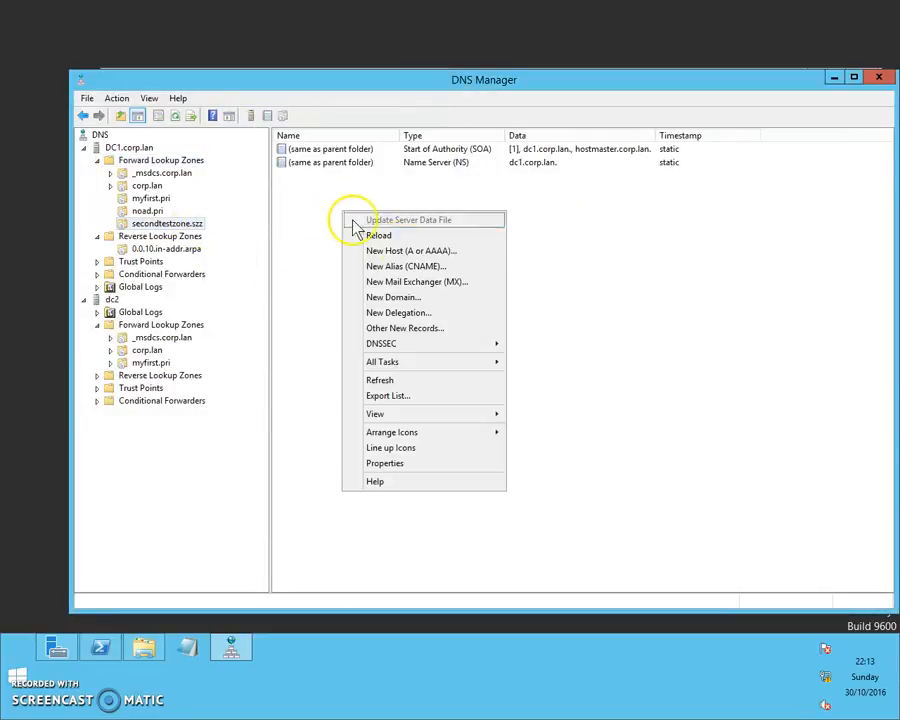
{"action": "left_click", "coordinate": [428, 256]}
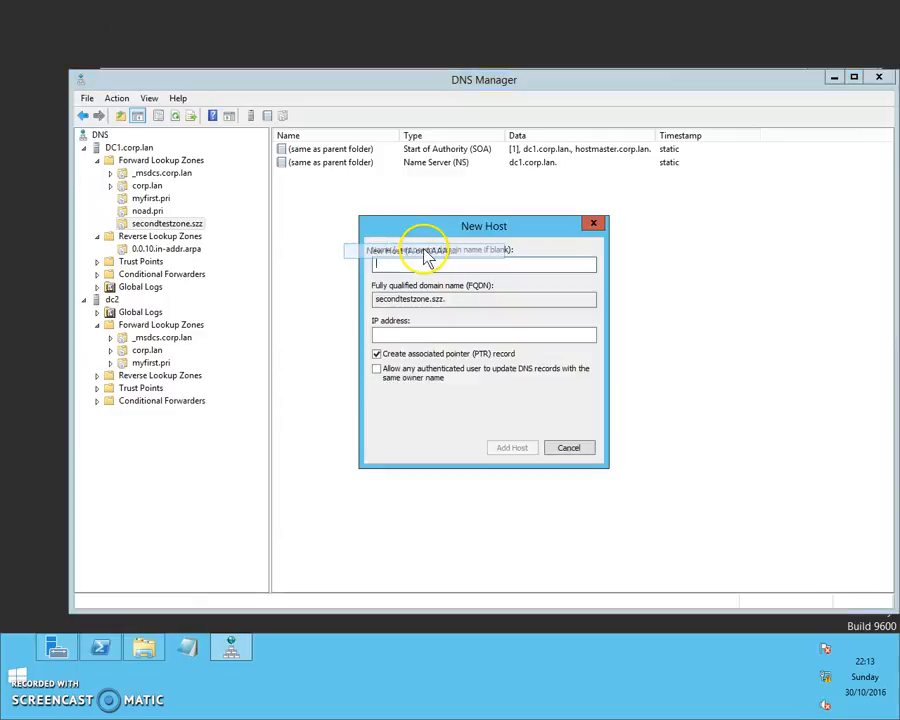
{"action": "type", "text": "t"}
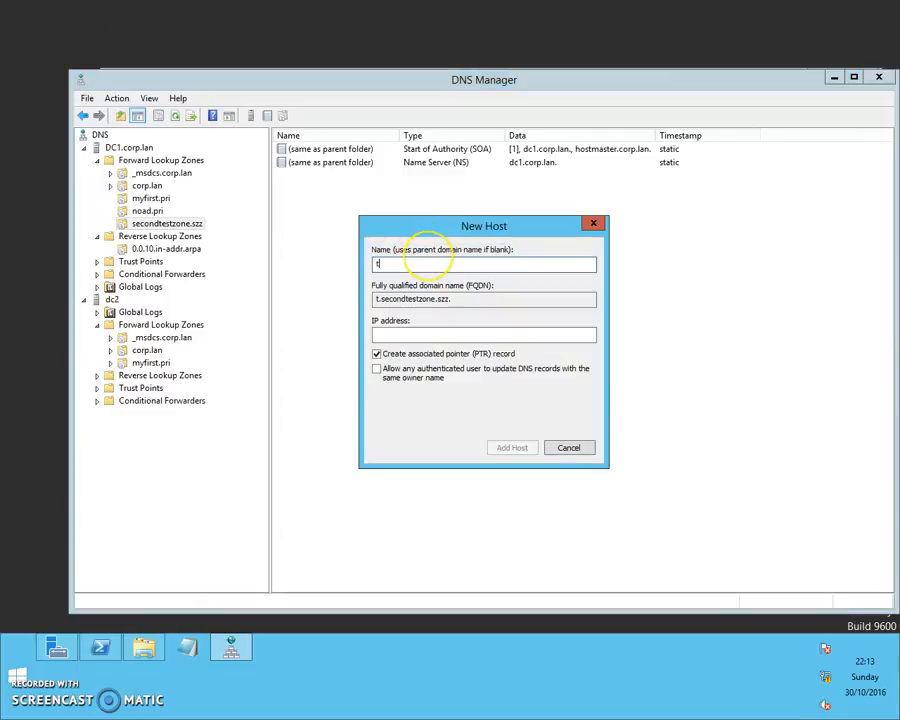
{"action": "type", "text": "est"}
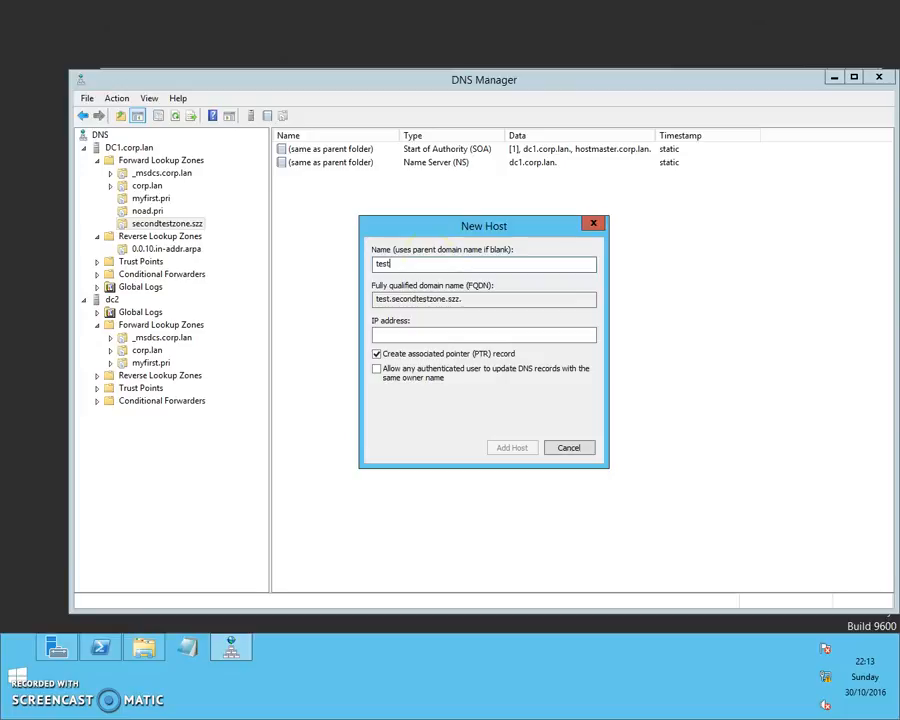
{"action": "type", "text": "zzz"}
{"action": "left_click", "coordinate": [455, 335]}
{"action": "type", "text": "10.0"}
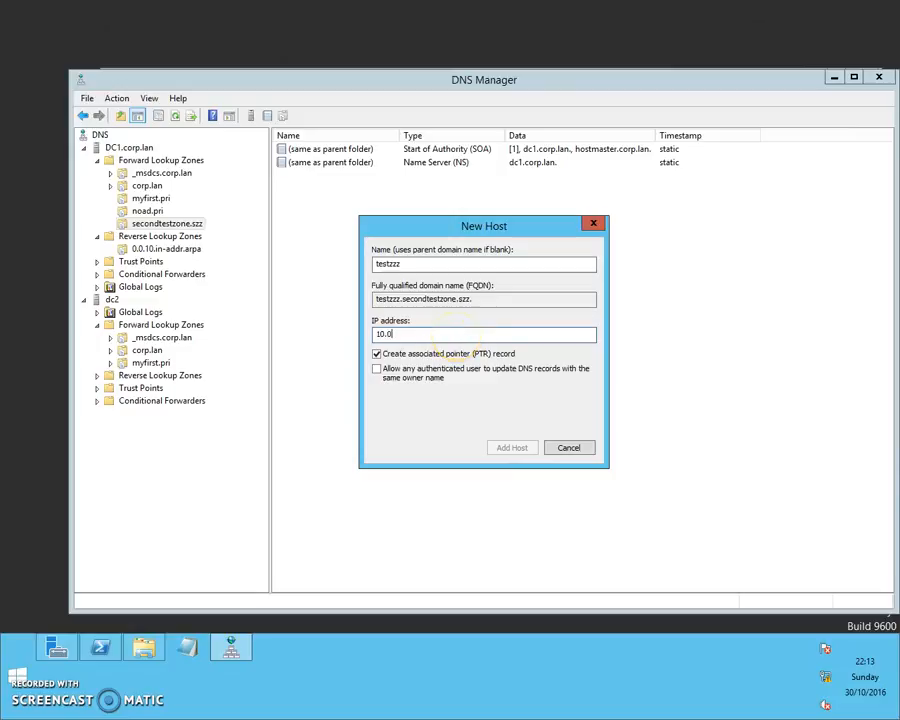
{"action": "type", "text": ".0.188"}
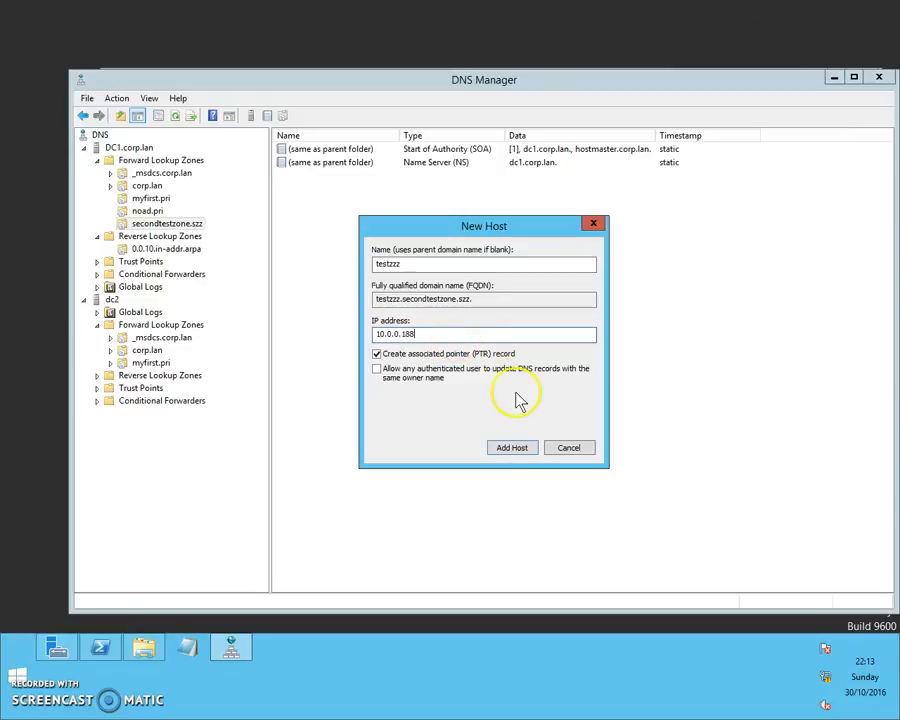
{"action": "left_click", "coordinate": [532, 452]}
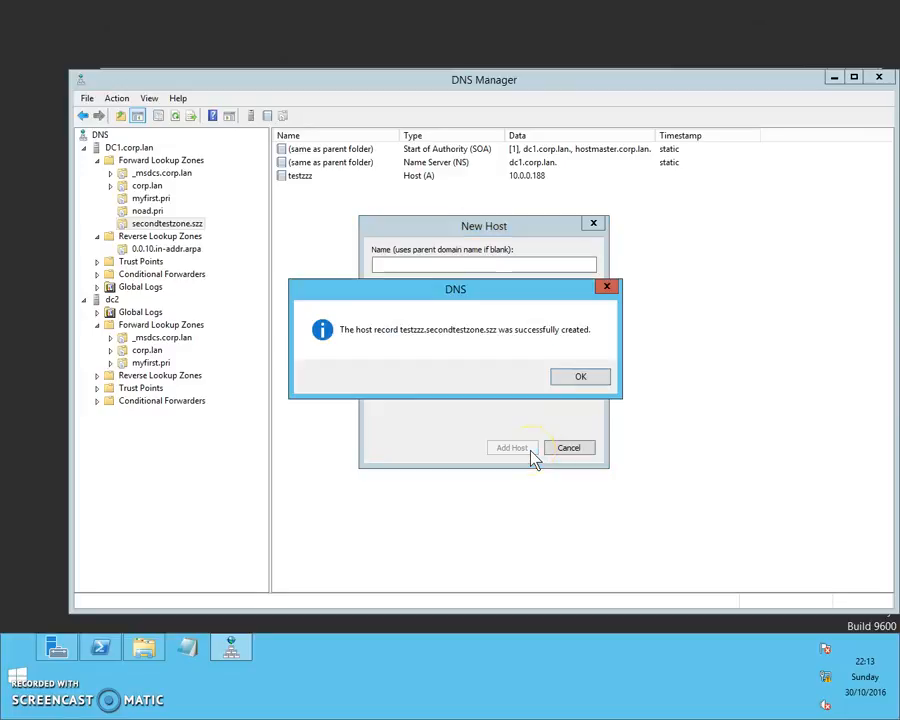
{"action": "left_click", "coordinate": [578, 379]}
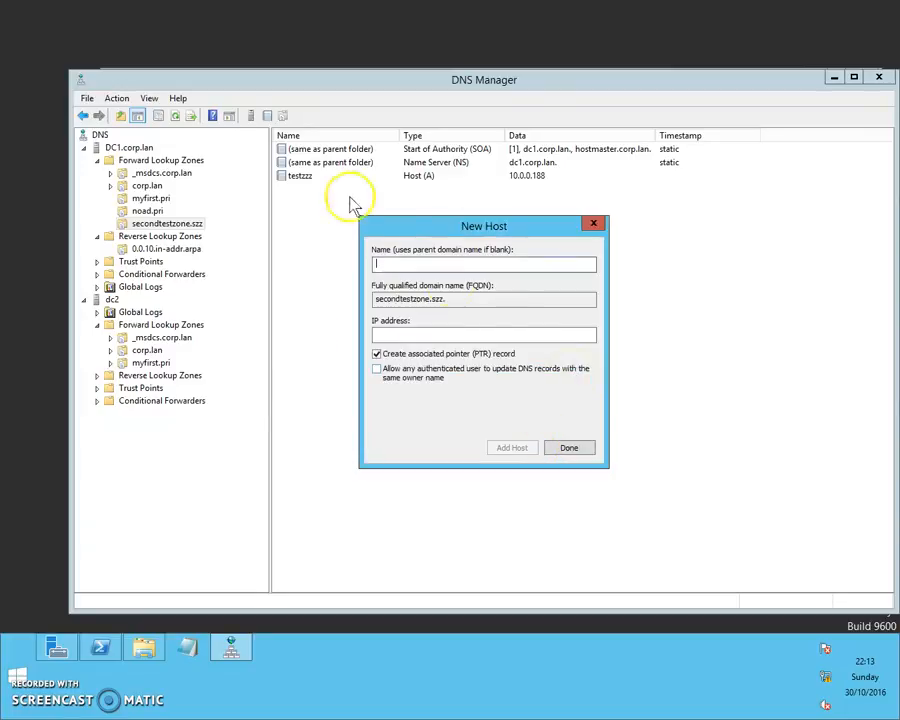
{"action": "left_click", "coordinate": [571, 451]}
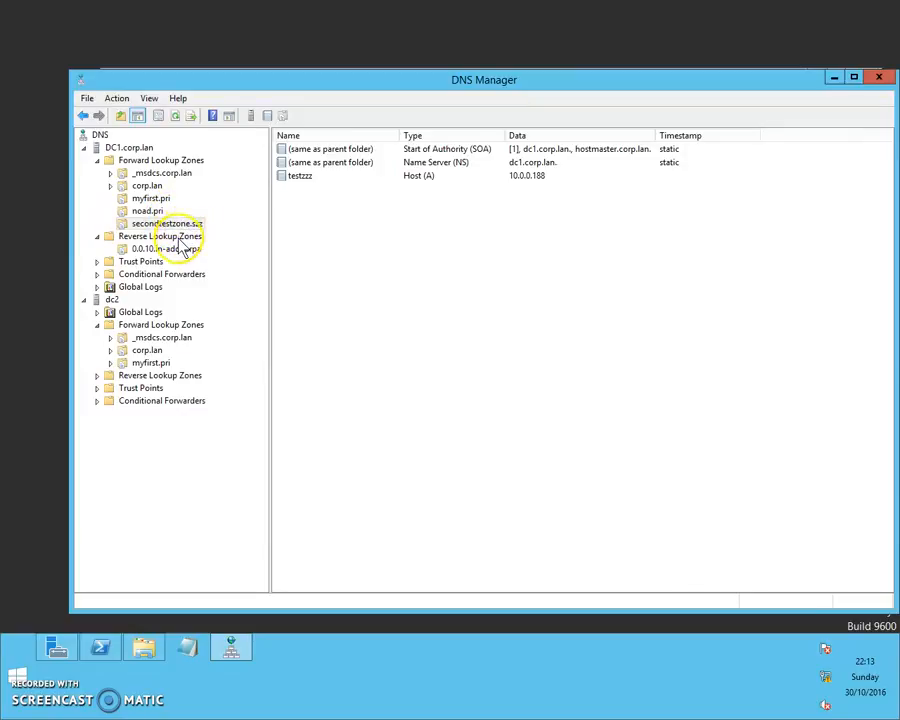
Start a new secondary forward lookup zone on dc2 and name it secondtestzone.szz.
{"action": "left_click", "coordinate": [112, 300]}
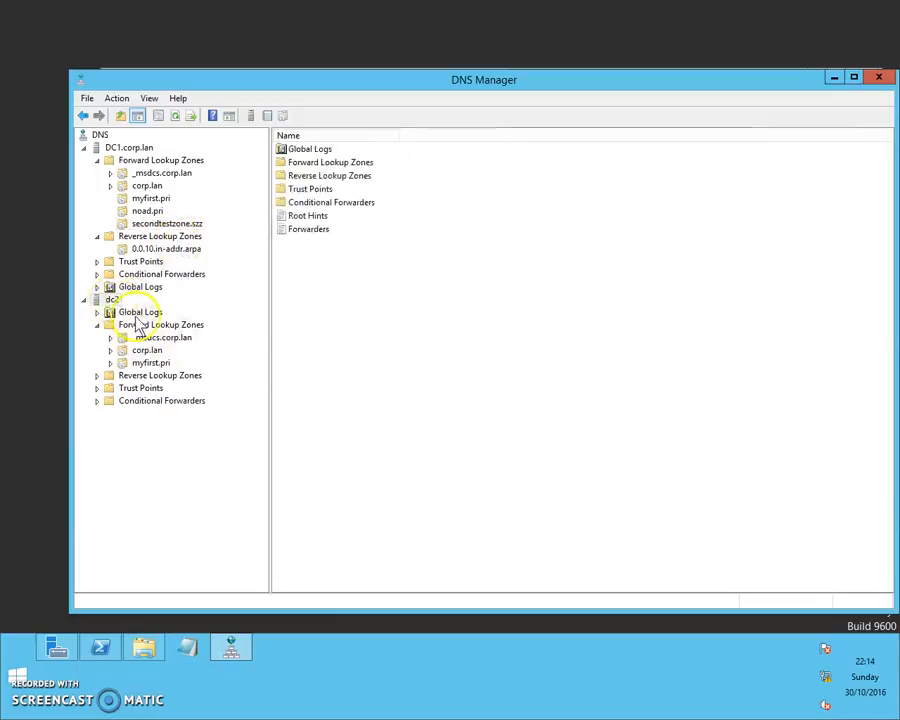
{"action": "left_click", "coordinate": [176, 330]}
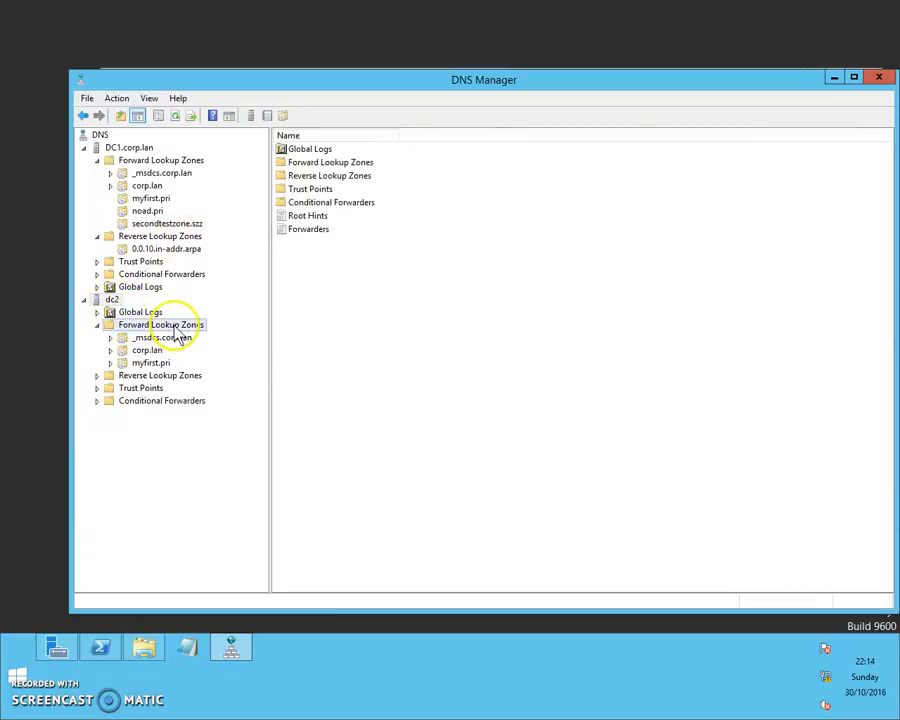
{"action": "right_click", "coordinate": [203, 330]}
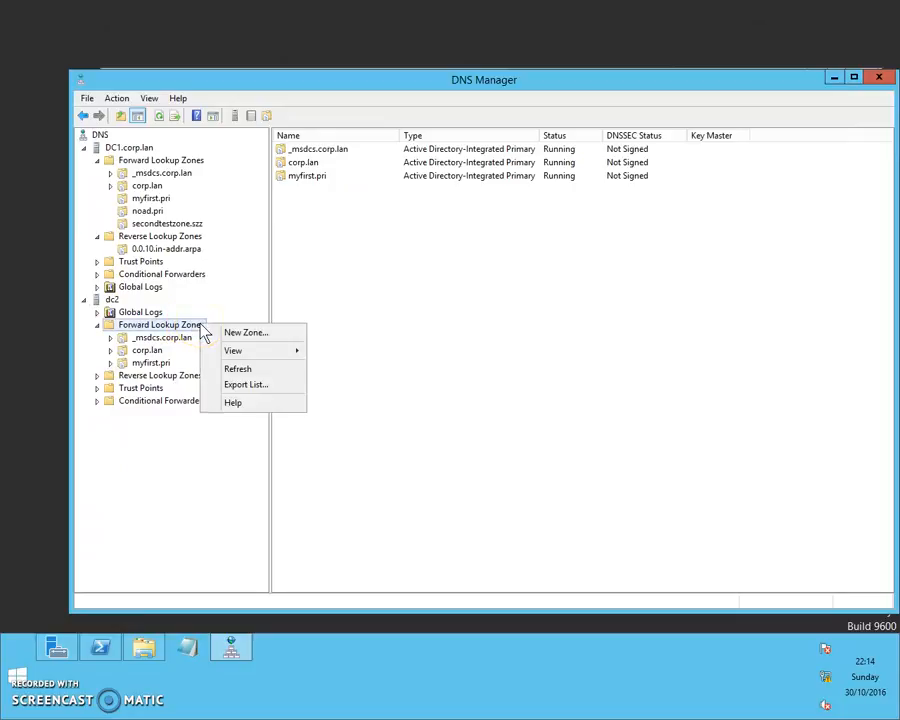
{"action": "left_click", "coordinate": [243, 333]}
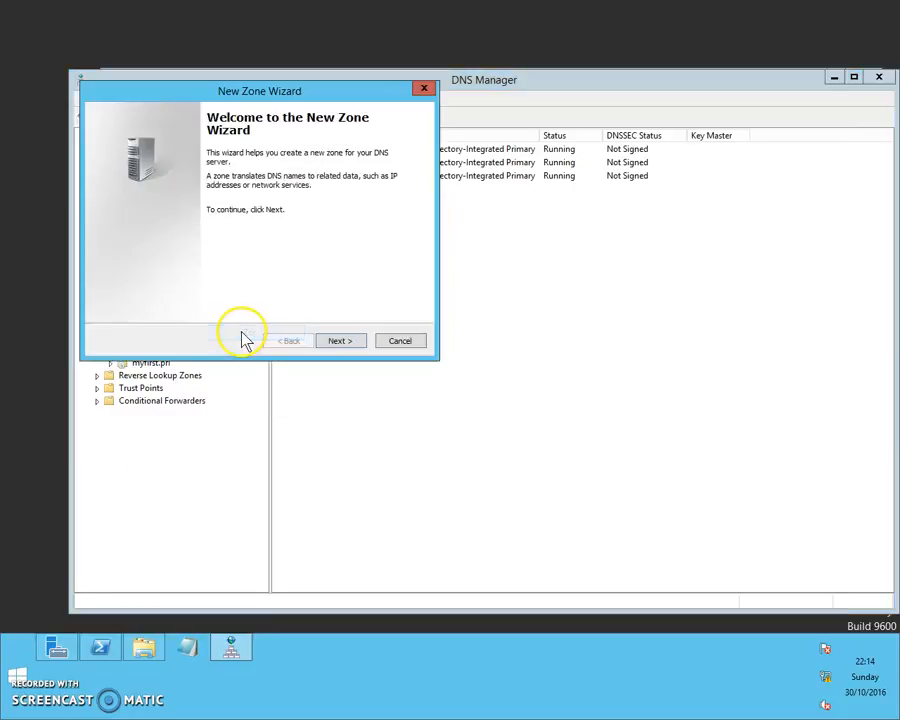
{"action": "left_click", "coordinate": [336, 341]}
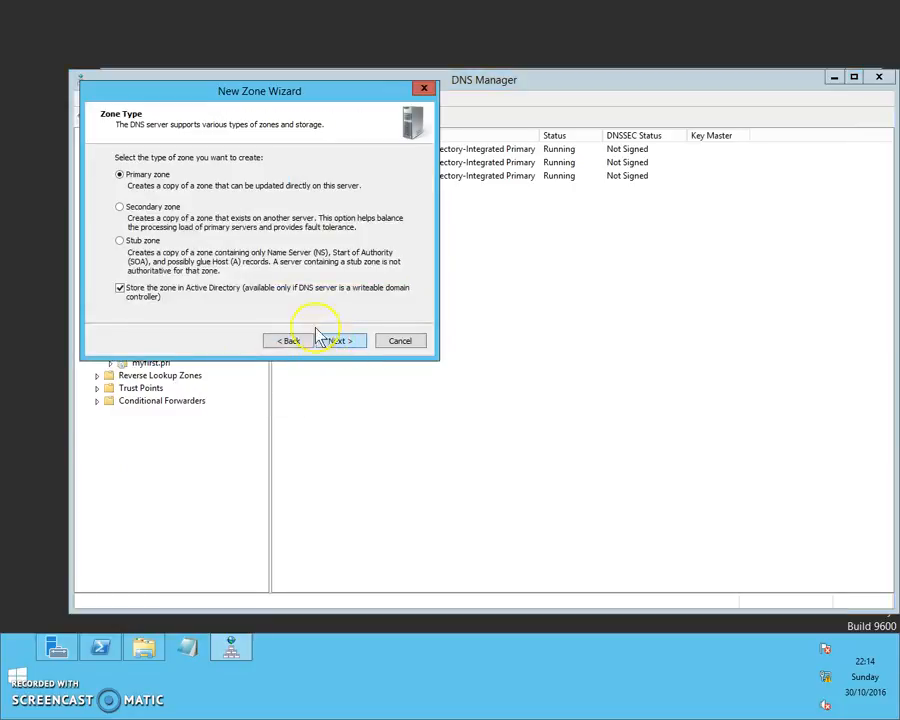
{"action": "left_click", "coordinate": [176, 215]}
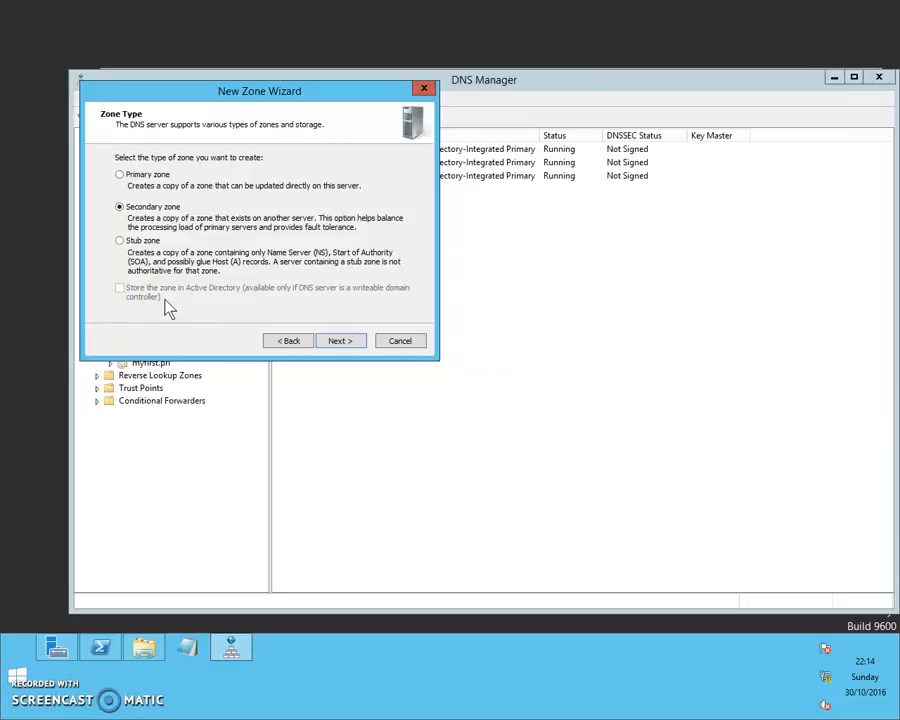
{"action": "left_click", "coordinate": [357, 341]}
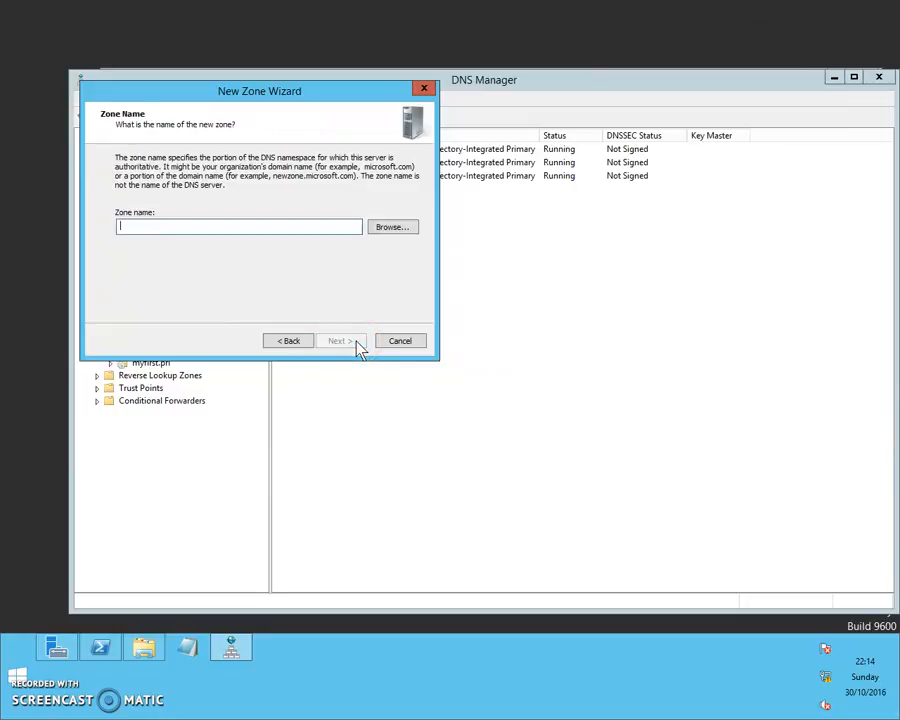
{"action": "left_click_drag", "start_coordinate": [272, 92], "coordinate": [301, 241]}
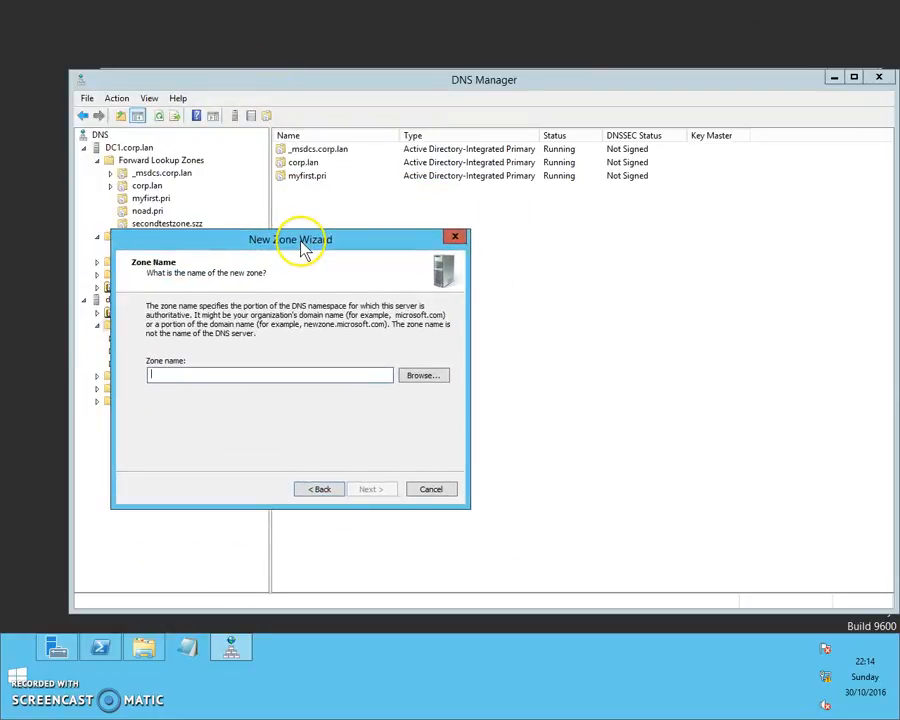
{"action": "type", "text": "sec"}
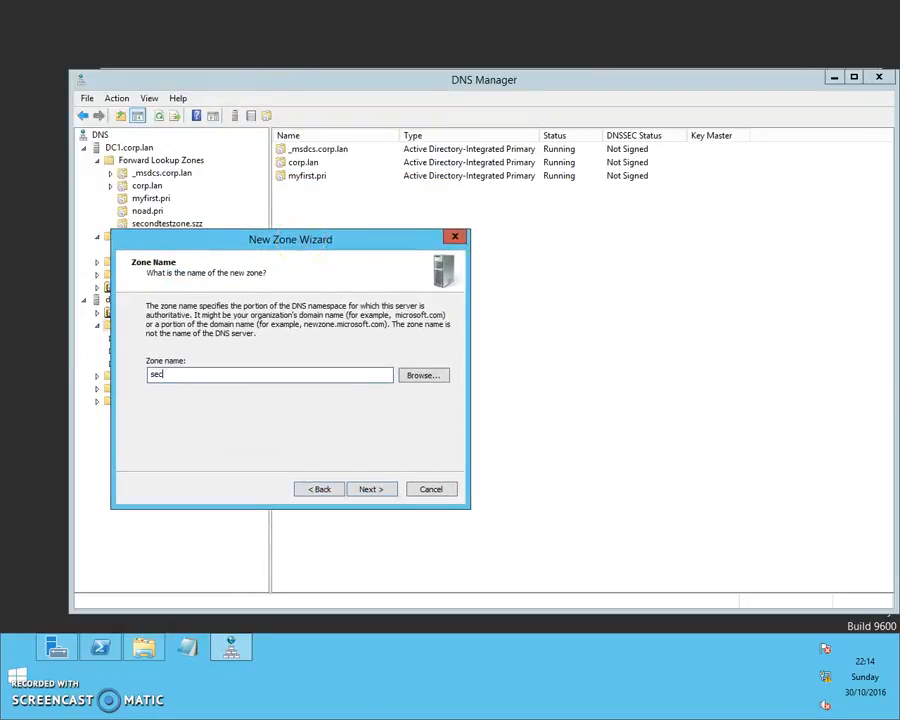
{"action": "type", "text": "ondtestzone.szz"}
{"action": "left_click", "coordinate": [380, 488]}
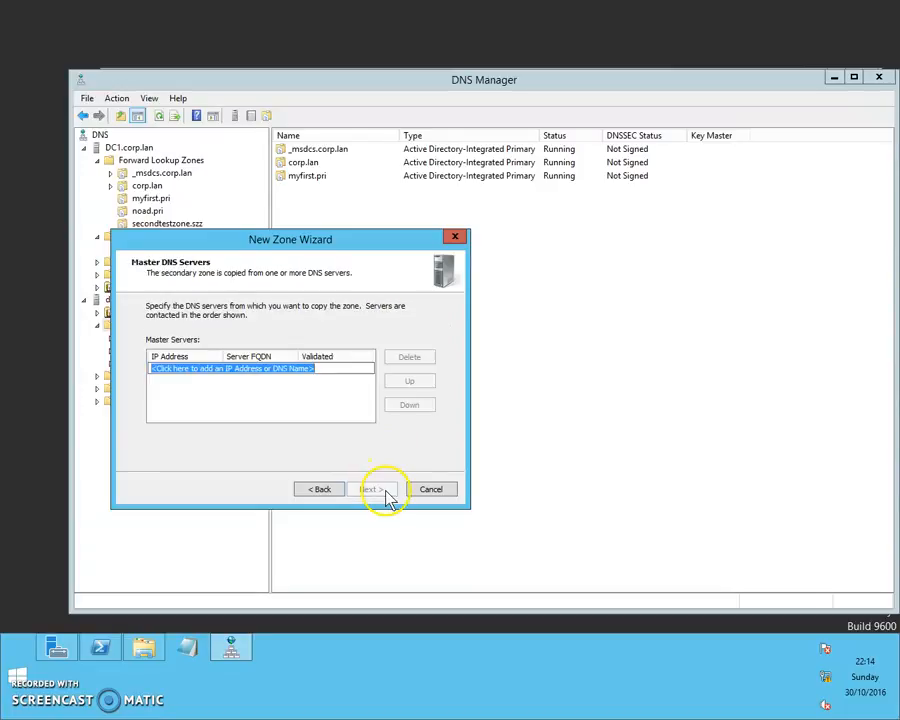
Set 10.0.0.10 as the master DNS server, finish creating the secondary zone, and open secondtestzone.szz under dc2.
{"action": "type", "text": "10.0."}
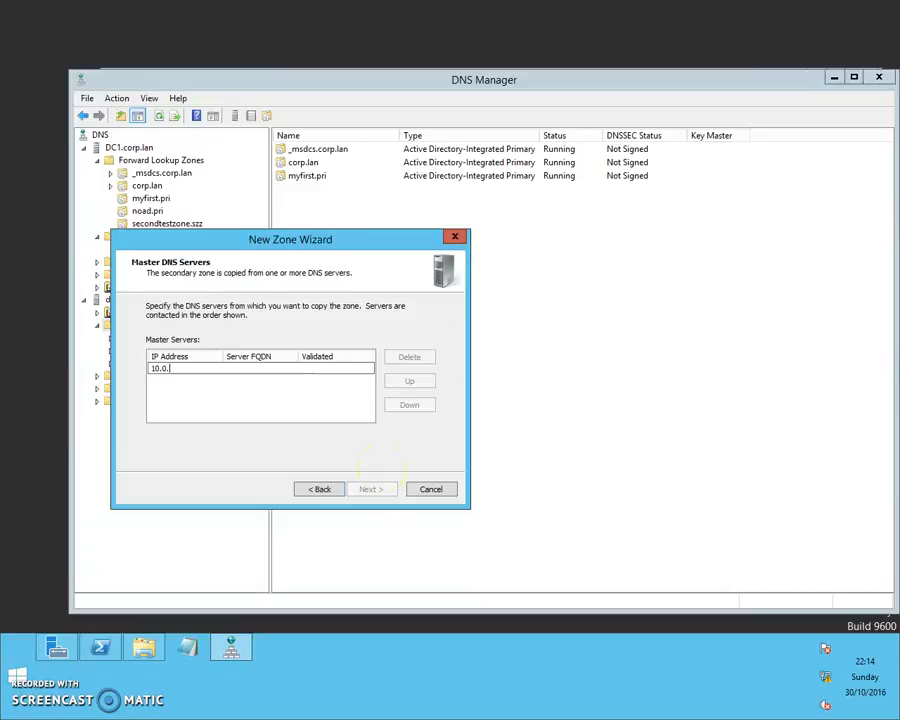
{"action": "type", "text": "0.10"}
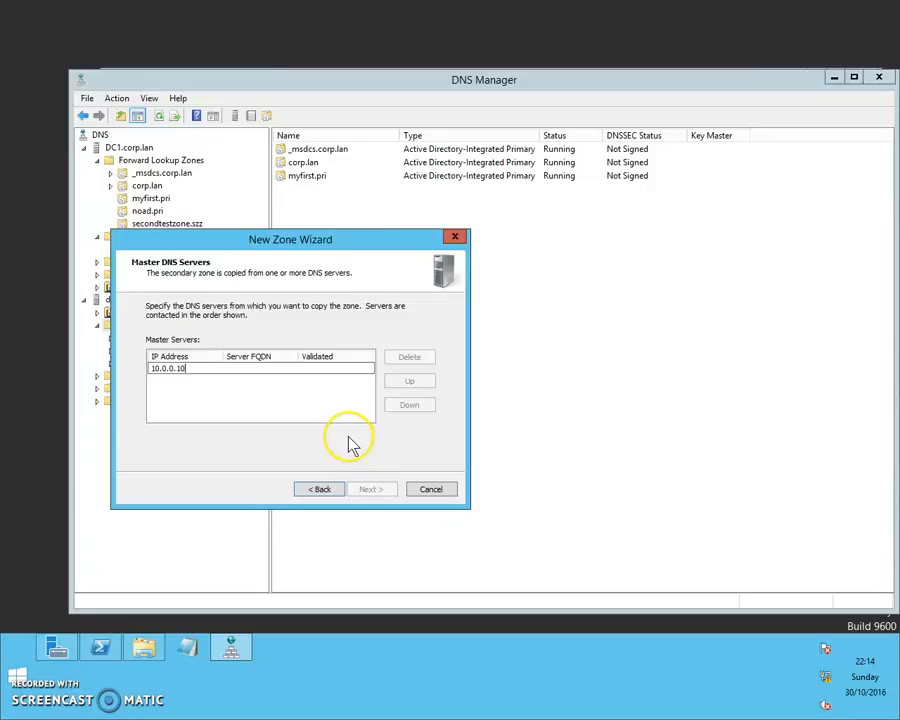
{"action": "key", "text": "Return"}
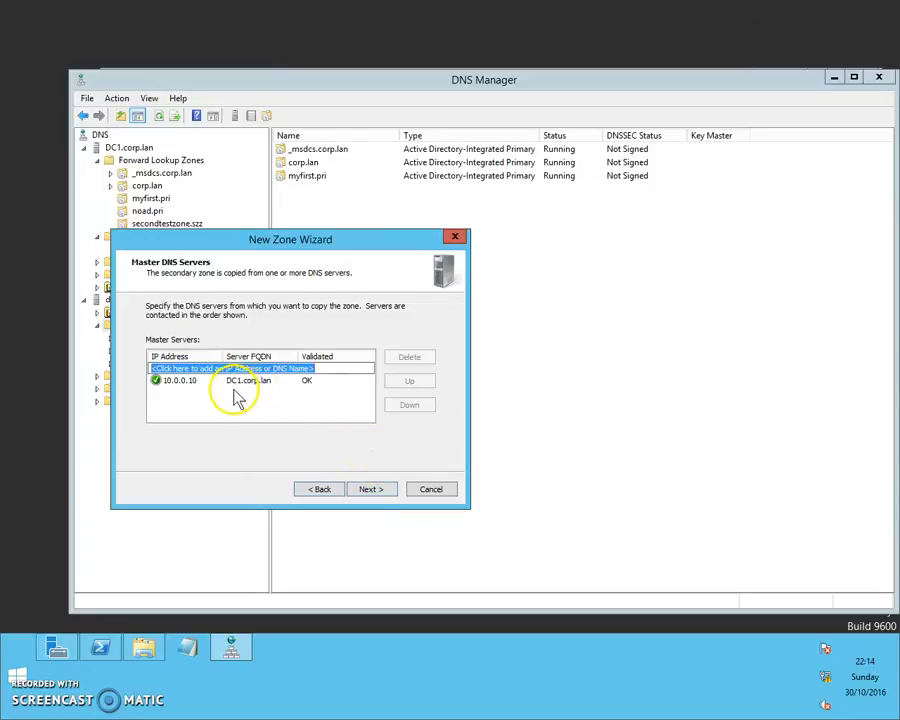
{"action": "left_click_drag", "start_coordinate": [233, 245], "coordinate": [206, 178]}
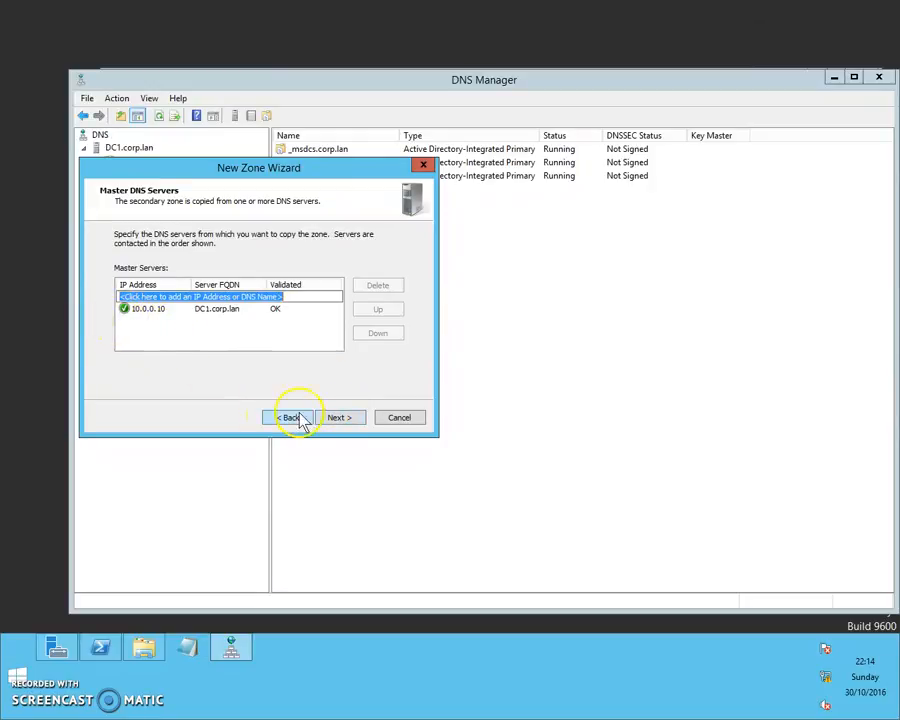
{"action": "left_click", "coordinate": [349, 423]}
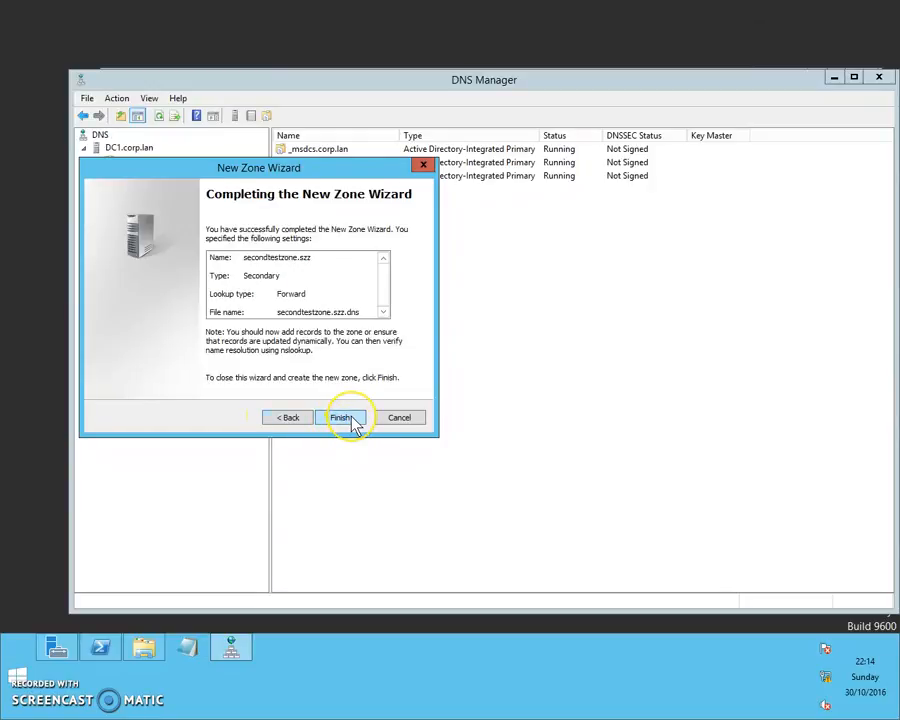
{"action": "left_click", "coordinate": [352, 424]}
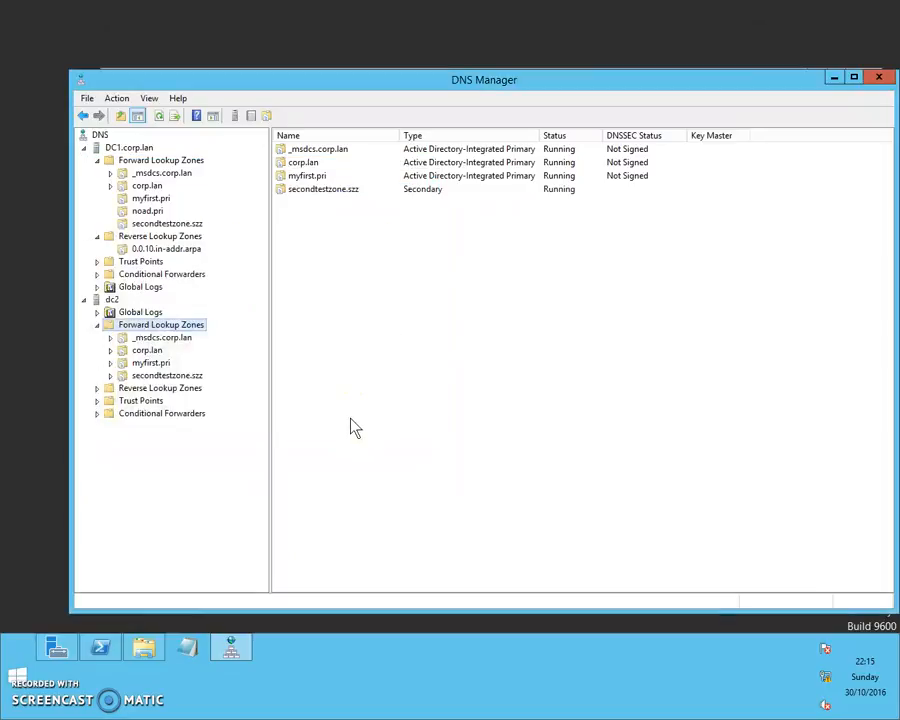
{"action": "left_click", "coordinate": [198, 380]}
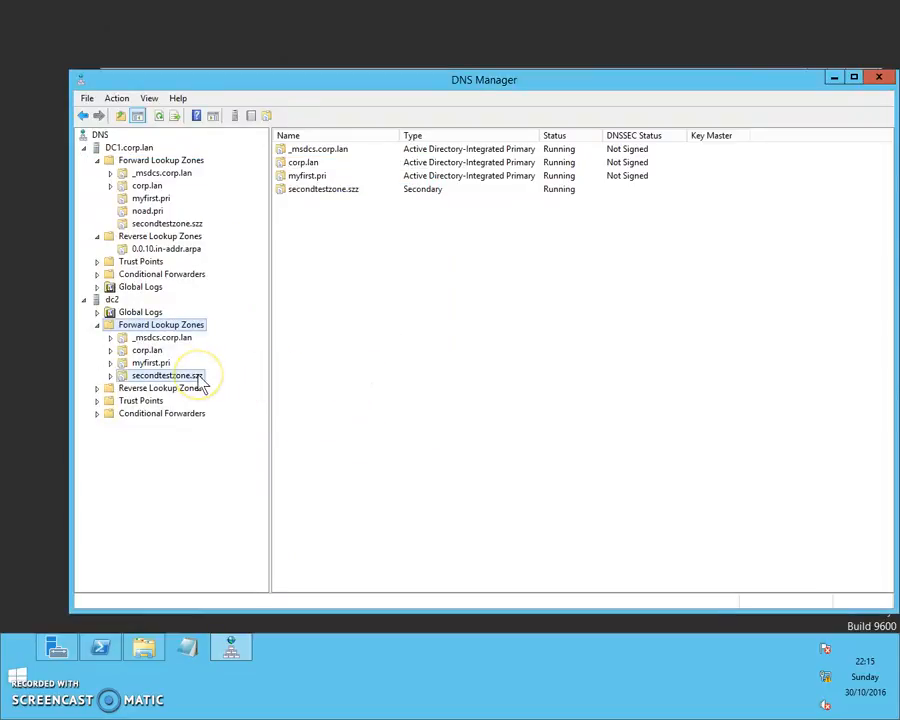
{"action": "left_click", "coordinate": [205, 379]}
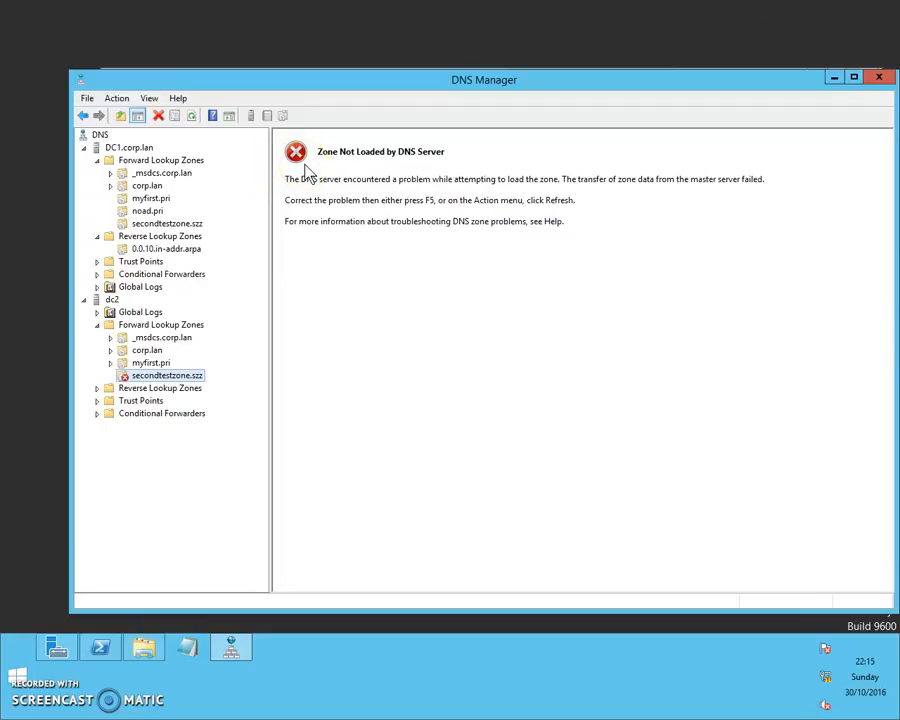
Refresh dc2's secondtestzone.szz zone, and open the name server list in the properties of DC1's secondtestzone.szz zone.
{"action": "left_click", "coordinate": [342, 165]}
{"action": "left_click", "coordinate": [191, 116]}
{"action": "left_click", "coordinate": [168, 225]}
{"action": "right_click", "coordinate": [169, 234]}
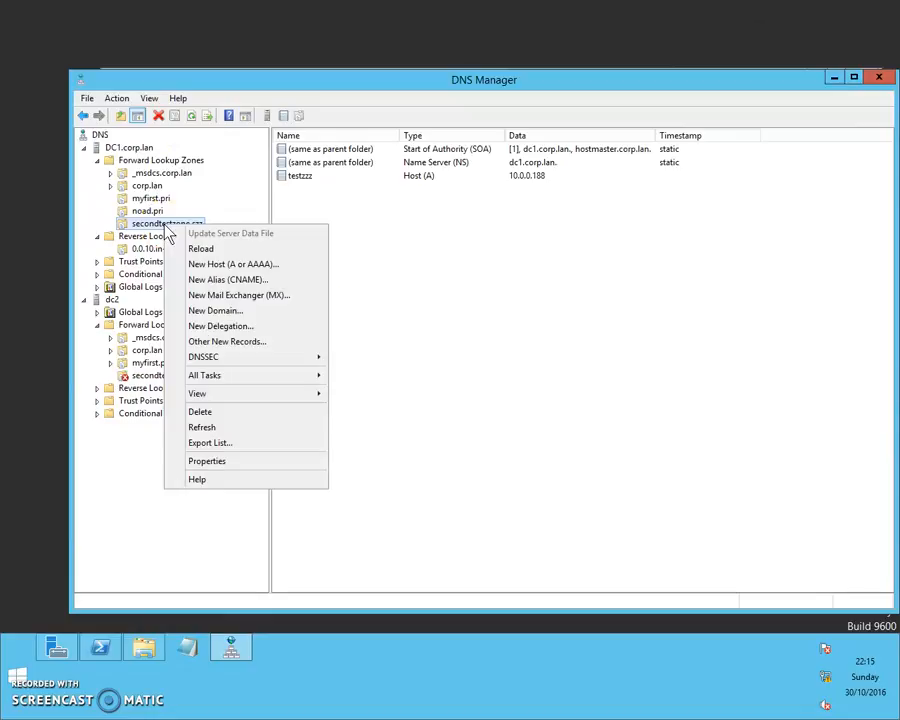
{"action": "left_click", "coordinate": [220, 462]}
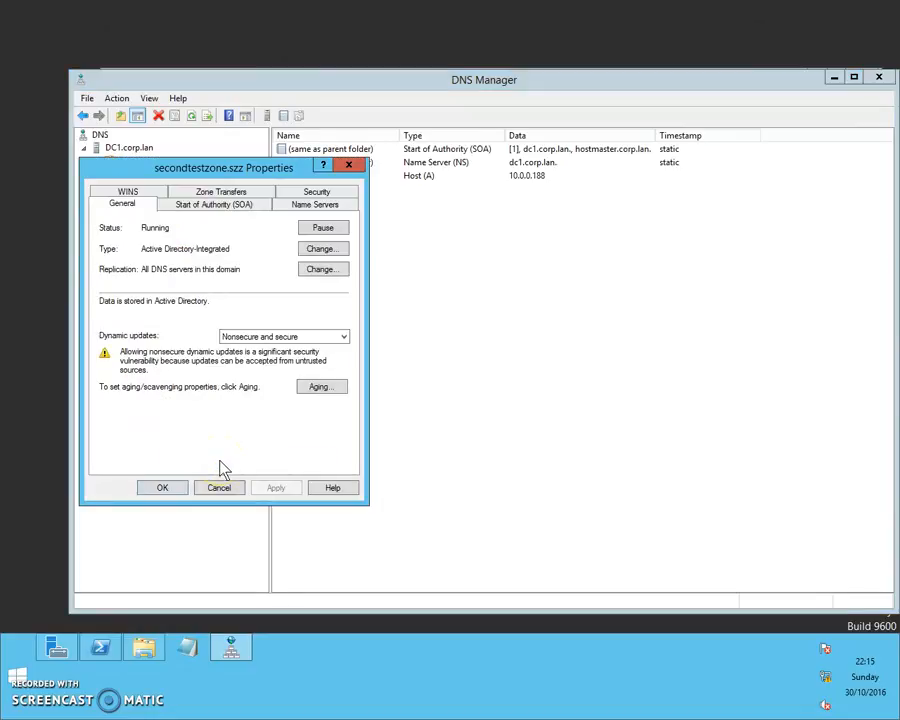
{"action": "left_click_drag", "start_coordinate": [227, 177], "coordinate": [409, 237]}
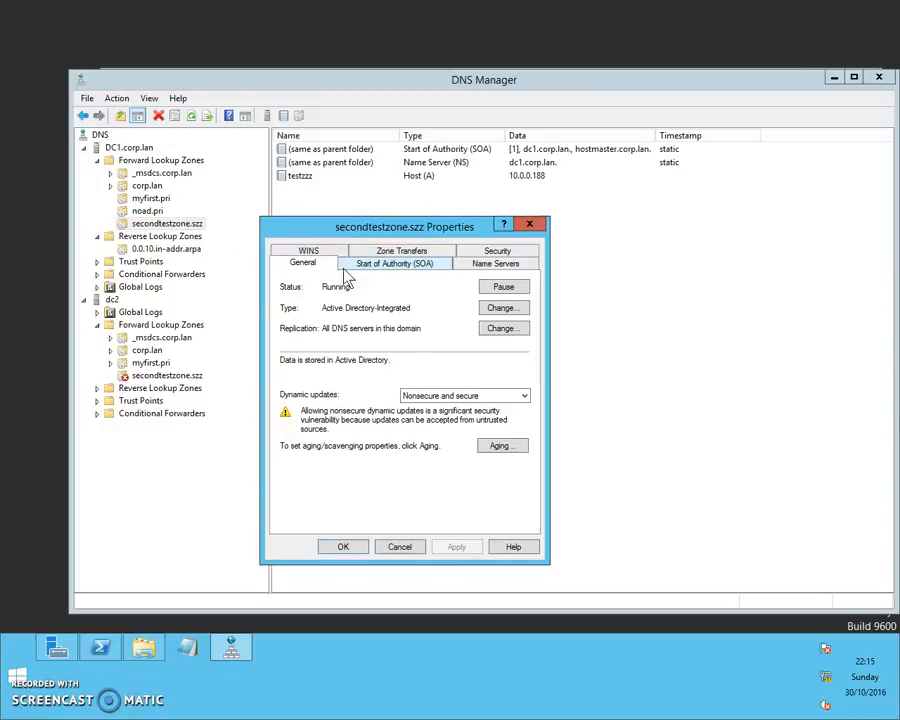
{"action": "left_click", "coordinate": [474, 270]}
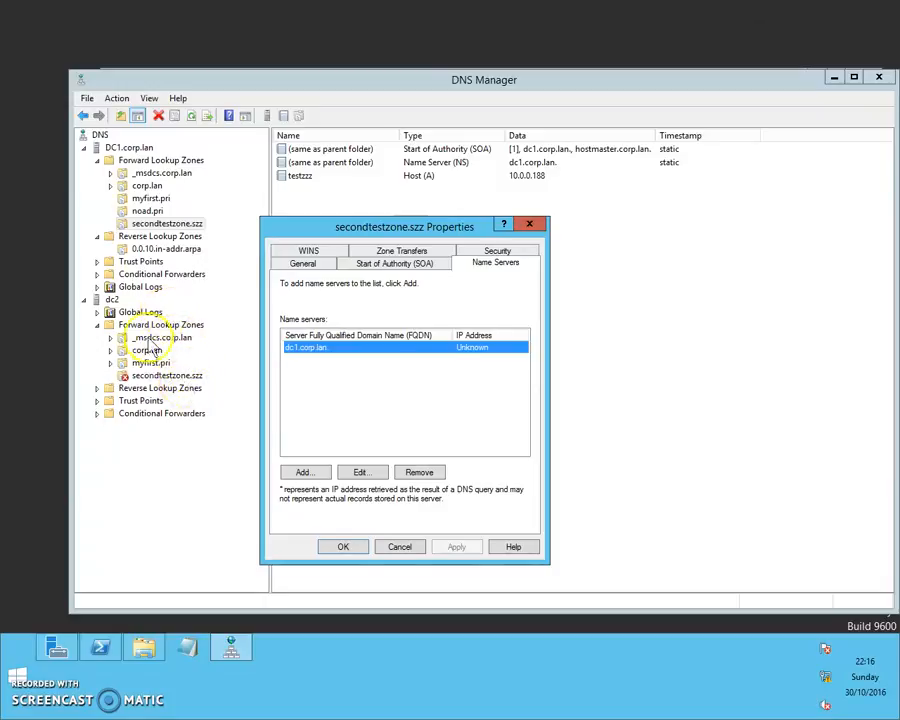
Add dc2.corp.lan as a name server for DC1's secondtestzone.szz zone, resolving its IP address, and apply the change.
{"action": "left_click", "coordinate": [300, 474]}
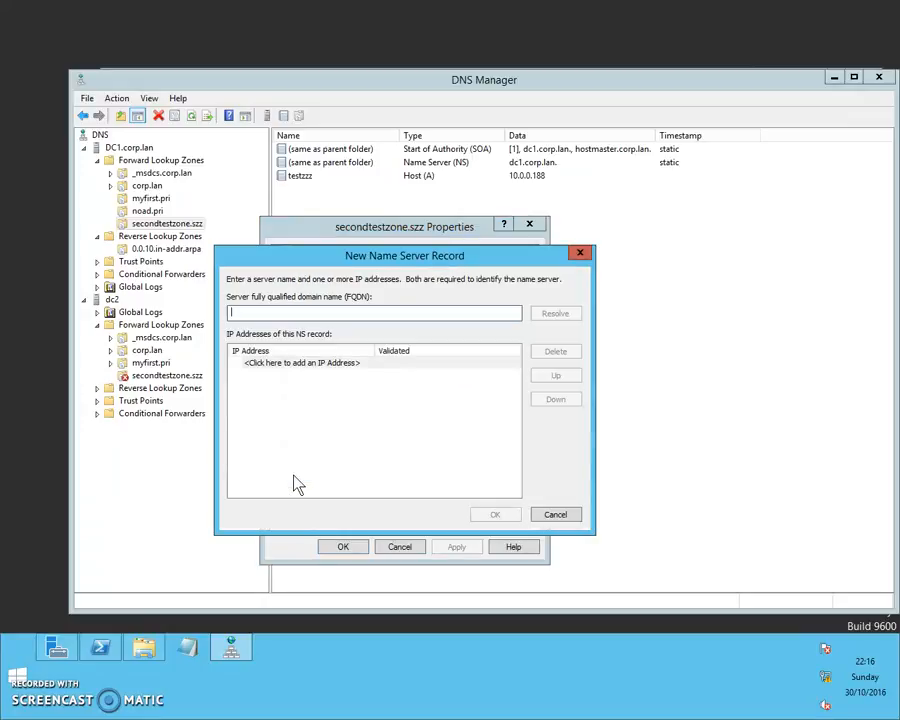
{"action": "type", "text": "dc2"}
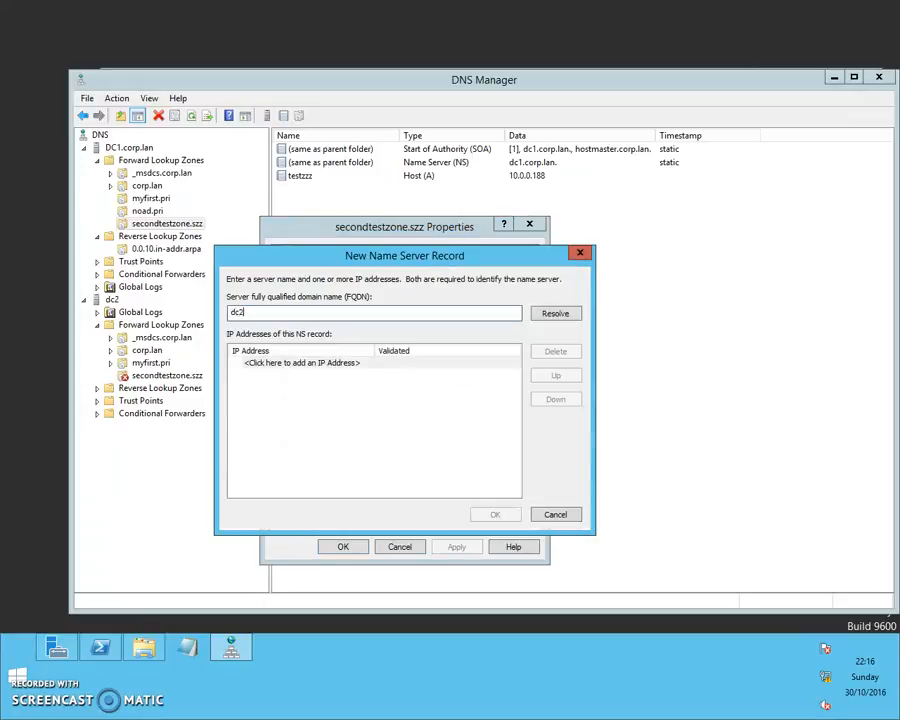
{"action": "type", "text": ".corp.lan"}
{"action": "left_click", "coordinate": [546, 316]}
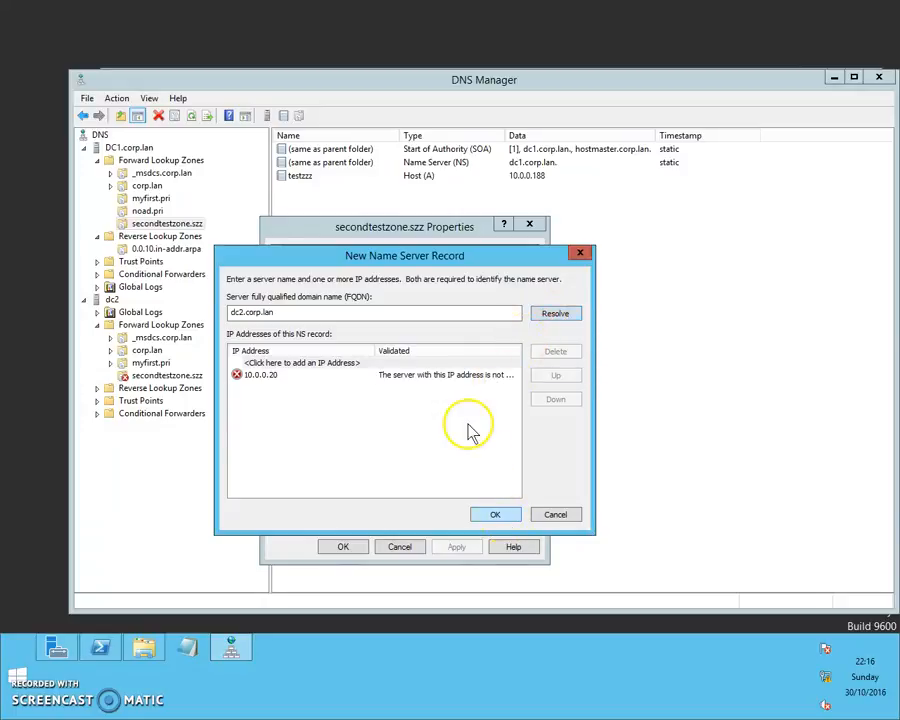
{"action": "left_click", "coordinate": [459, 375]}
{"action": "left_click", "coordinate": [495, 514]}
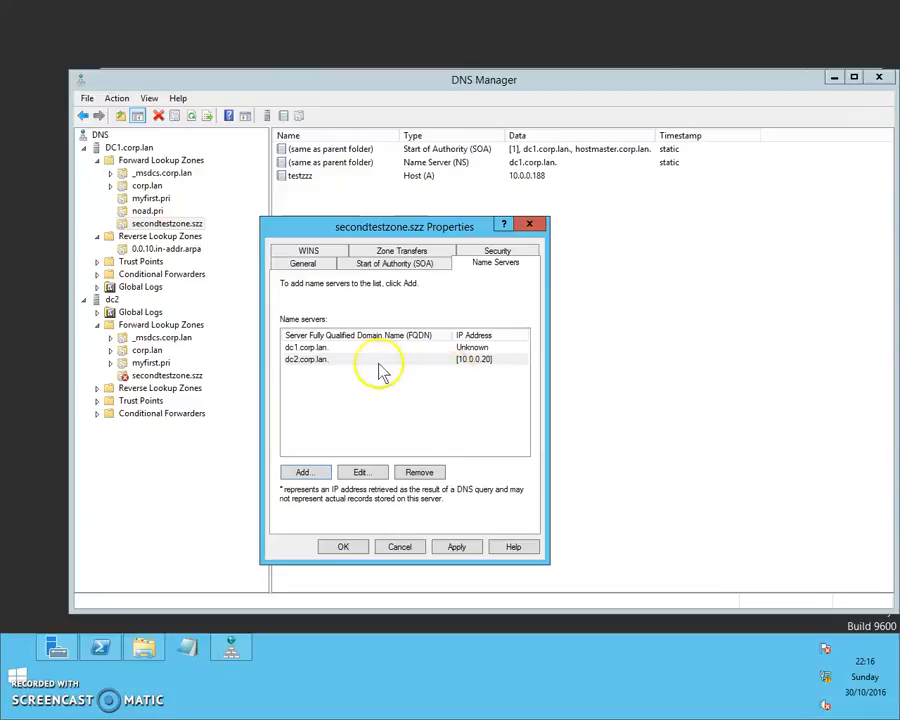
{"action": "left_click", "coordinate": [456, 550]}
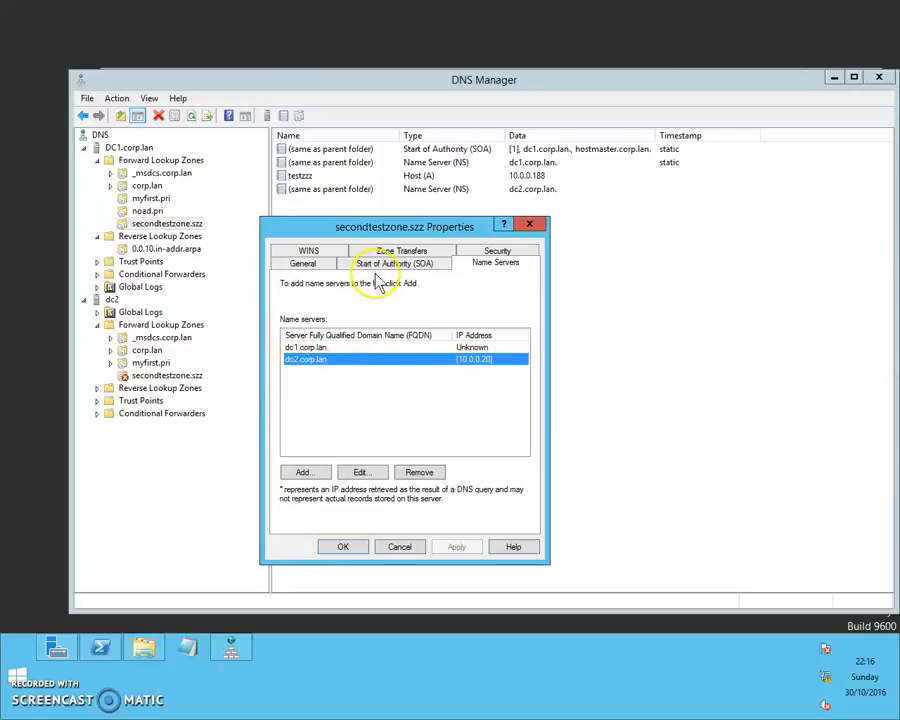
Allow zone transfers for DC1's secondtestzone.szz only to servers listed as its name servers, and save the zone properties.
{"action": "left_click", "coordinate": [401, 254]}
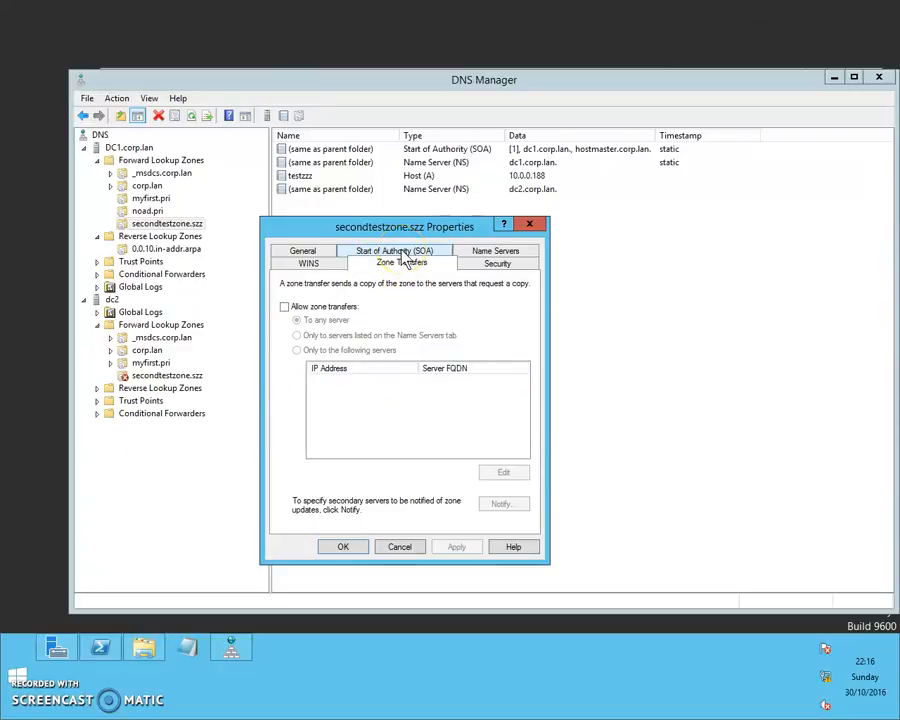
{"action": "left_click", "coordinate": [346, 311]}
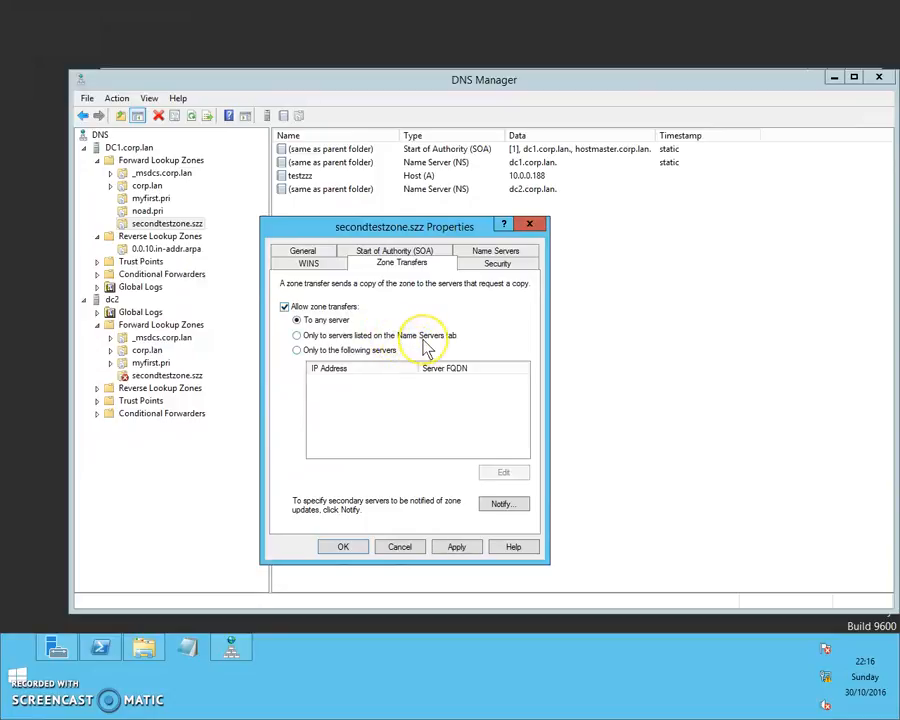
{"action": "left_click", "coordinate": [426, 340]}
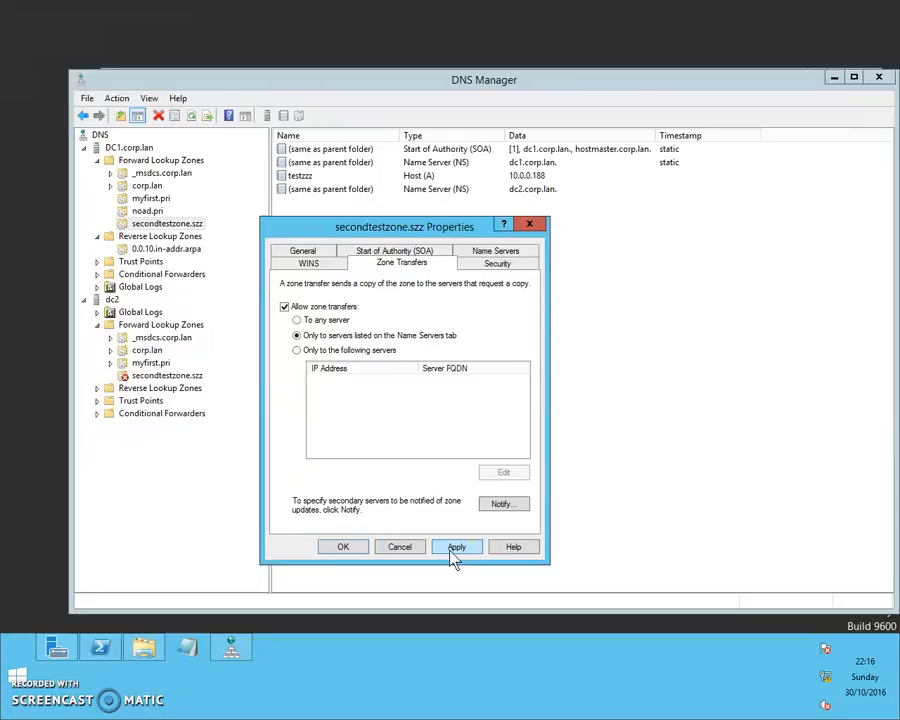
{"action": "left_click", "coordinate": [343, 547]}
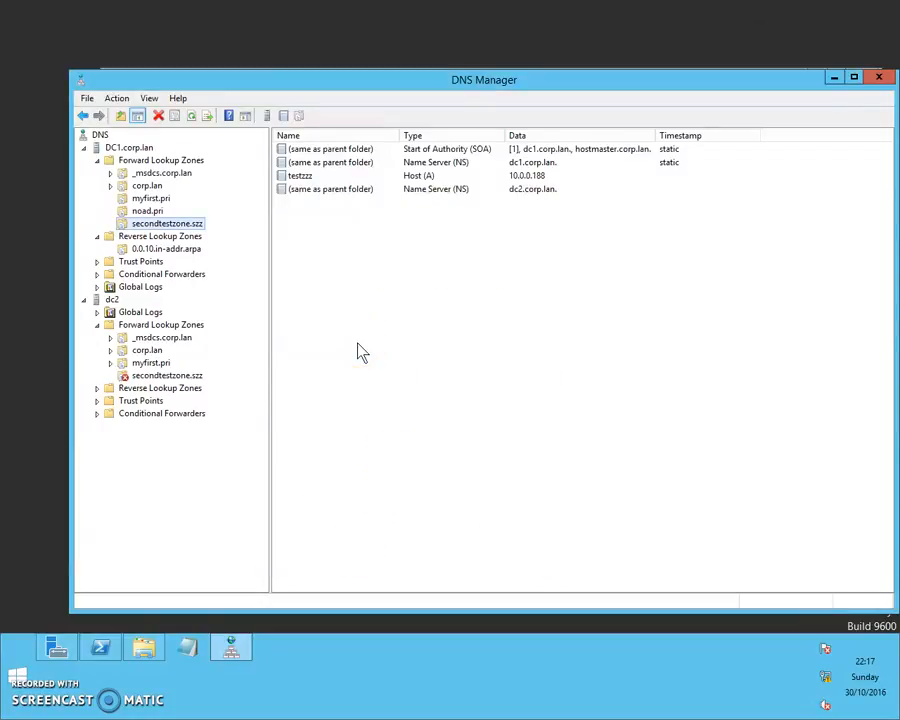
Transfer dc2's secondary secondtestzone.szz zone from its master and refresh it to load the records.
{"action": "left_click", "coordinate": [188, 380]}
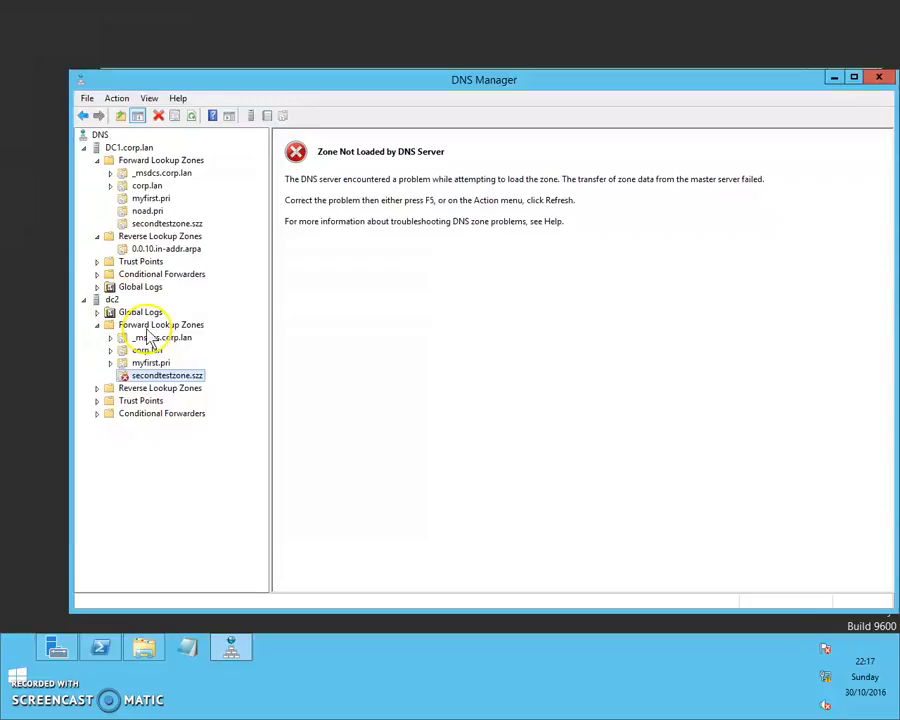
{"action": "right_click", "coordinate": [197, 384]}
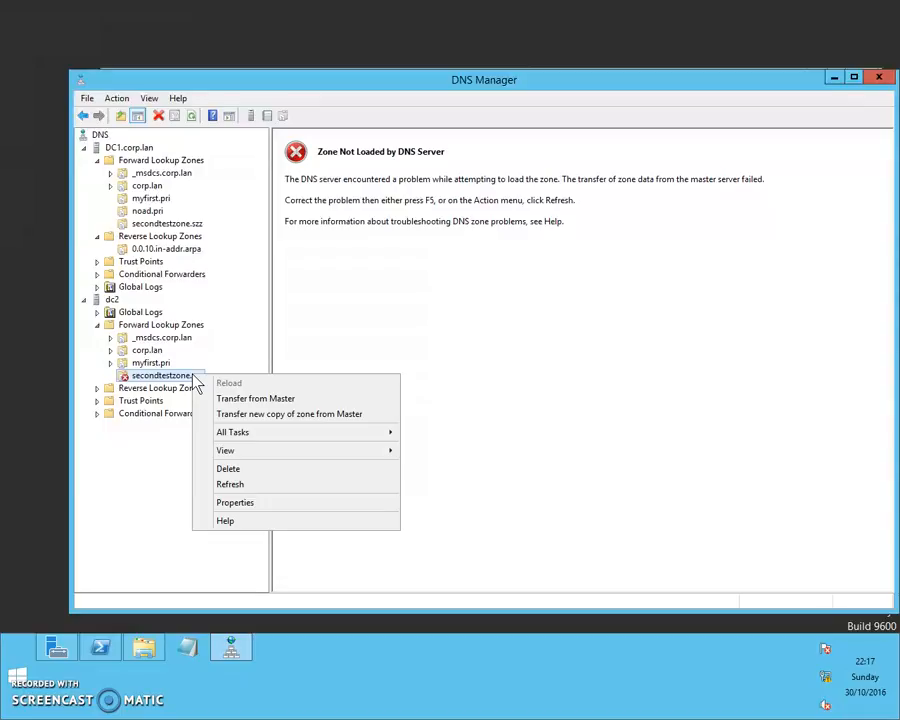
{"action": "left_click", "coordinate": [262, 399]}
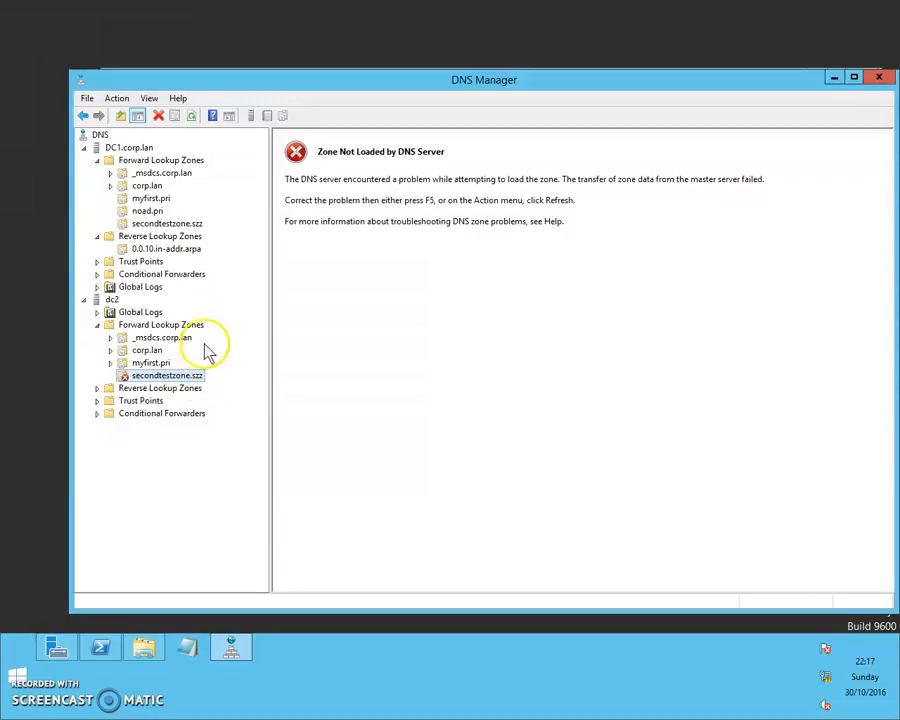
{"action": "left_click", "coordinate": [191, 116]}
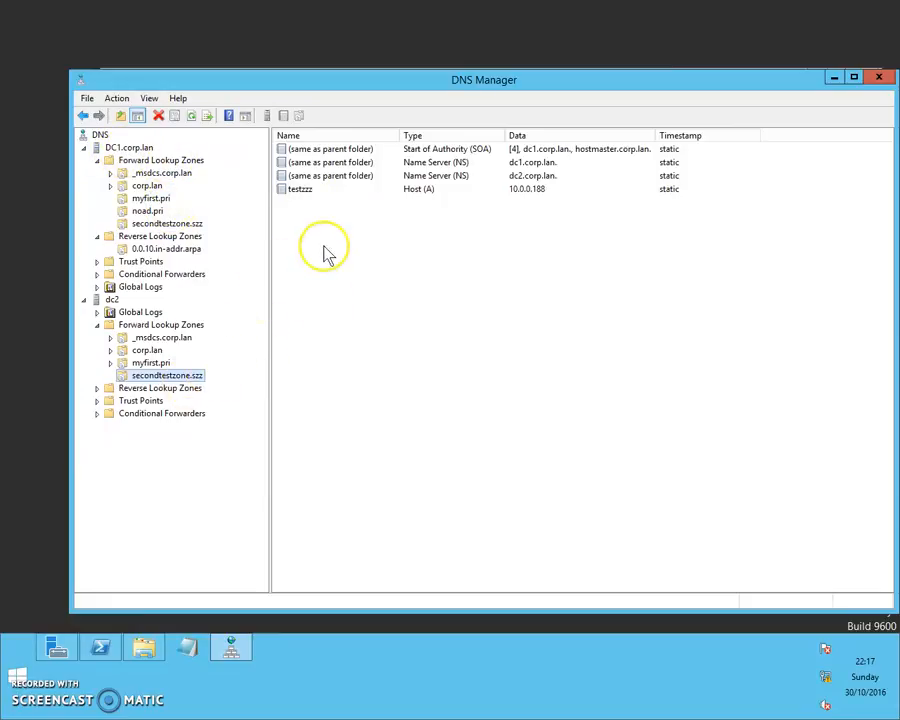
{"action": "left_click", "coordinate": [300, 218]}
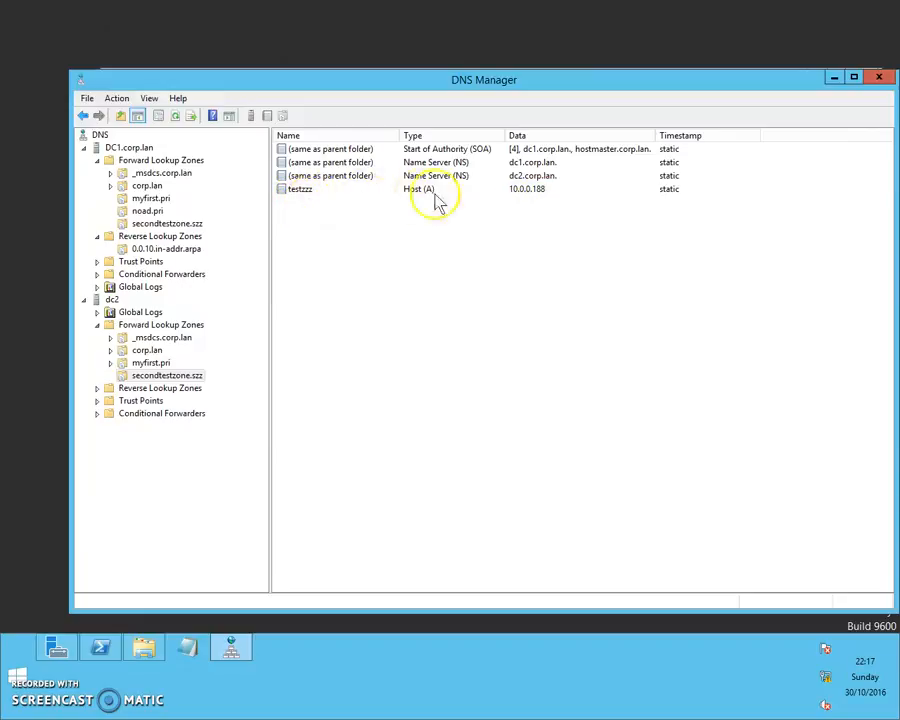
{"action": "left_click", "coordinate": [546, 209]}
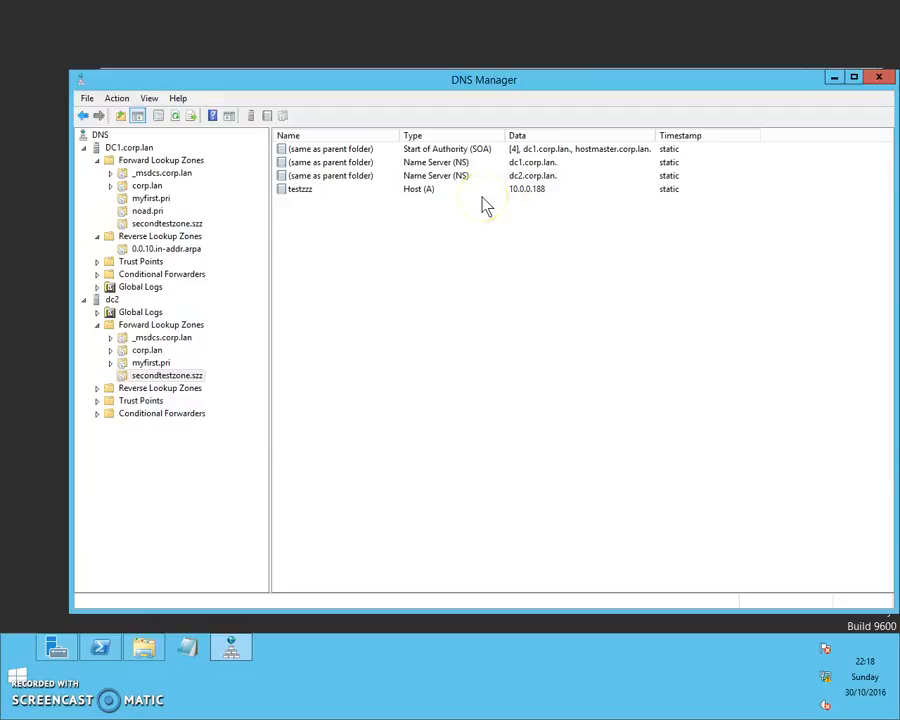